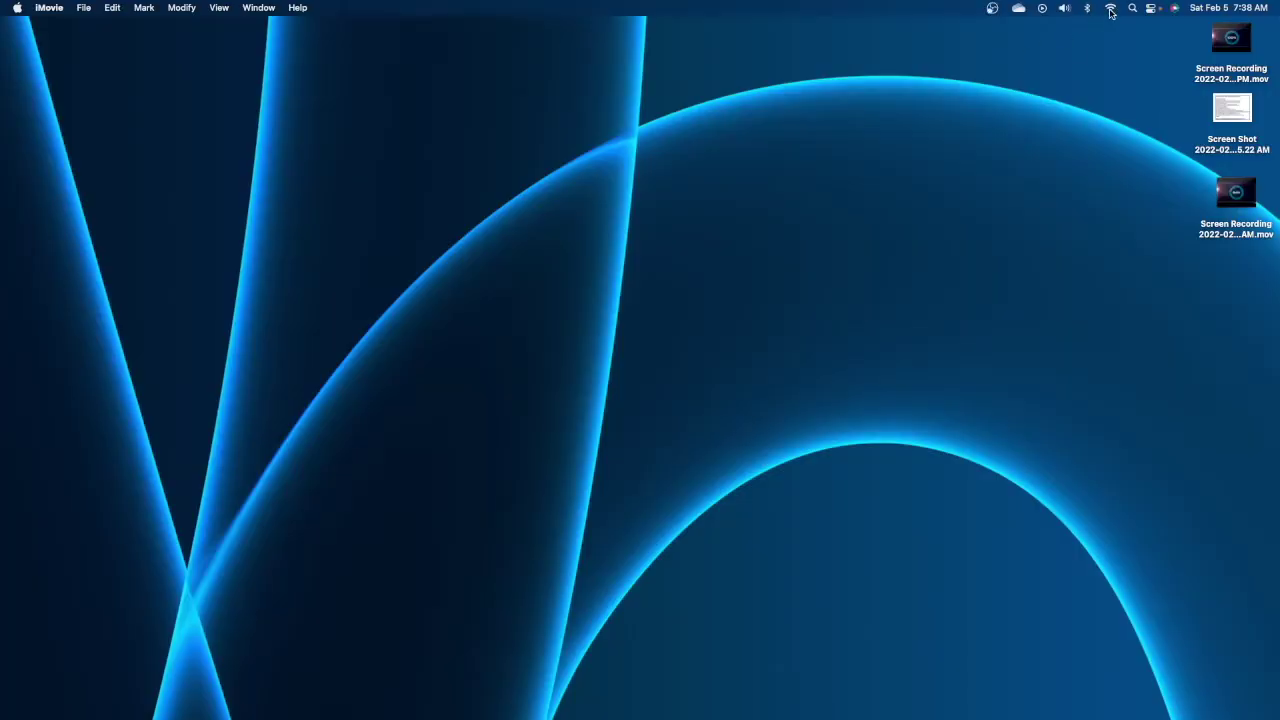
- Launch QuickTime Player from Spotlight, skip opening a file, and start a new movie recording
{"action": "left_click", "coordinate": [1131, 8]}
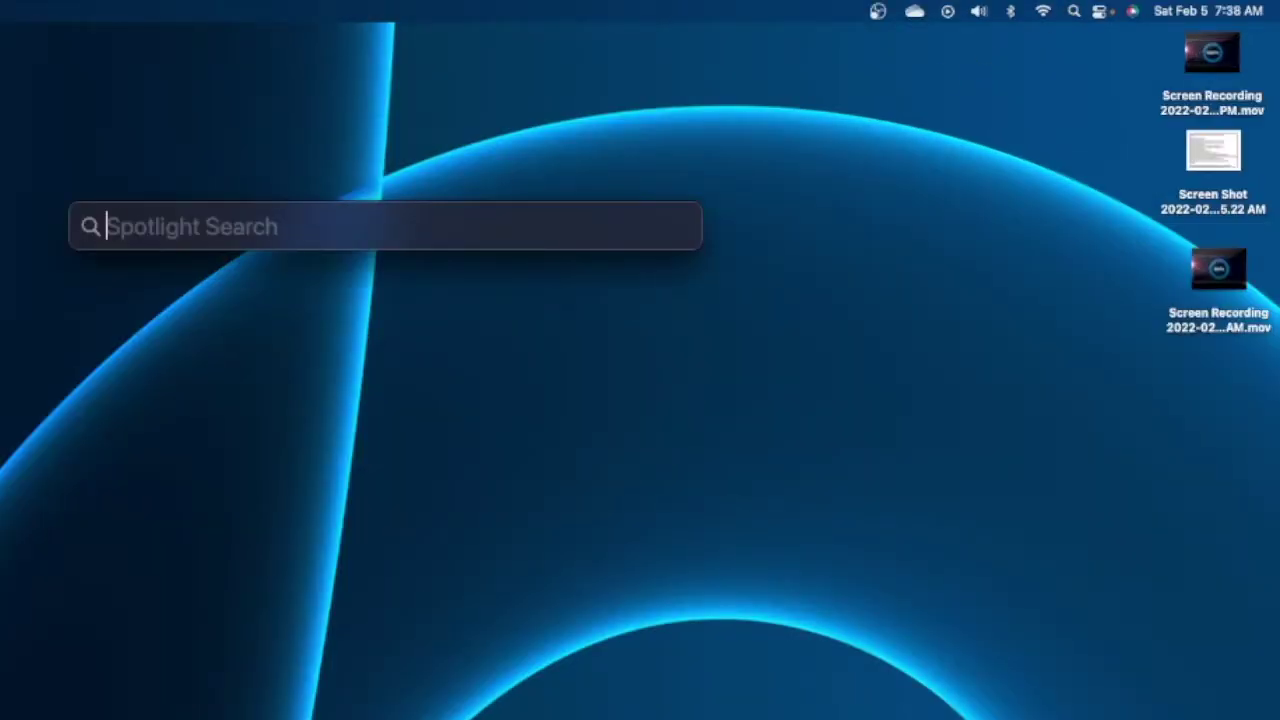
{"action": "type", "text": "qui"}
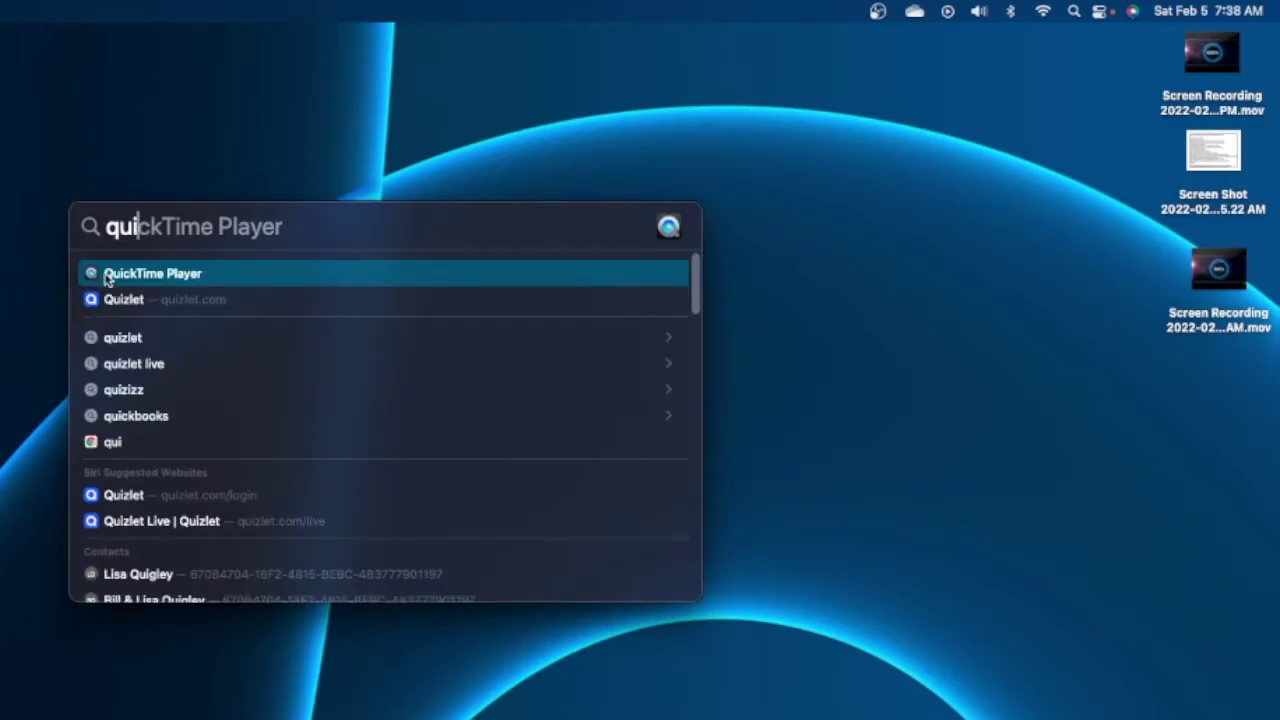
{"action": "left_click", "coordinate": [117, 282]}
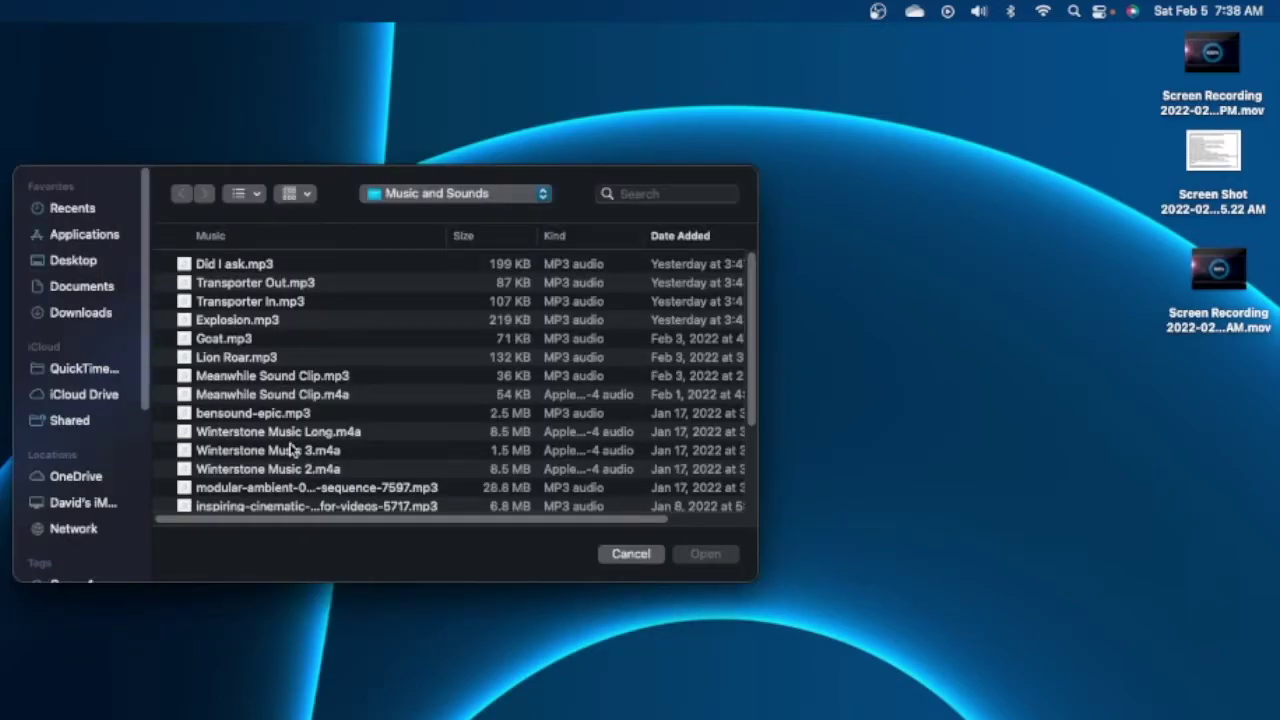
{"action": "left_click", "coordinate": [628, 556]}
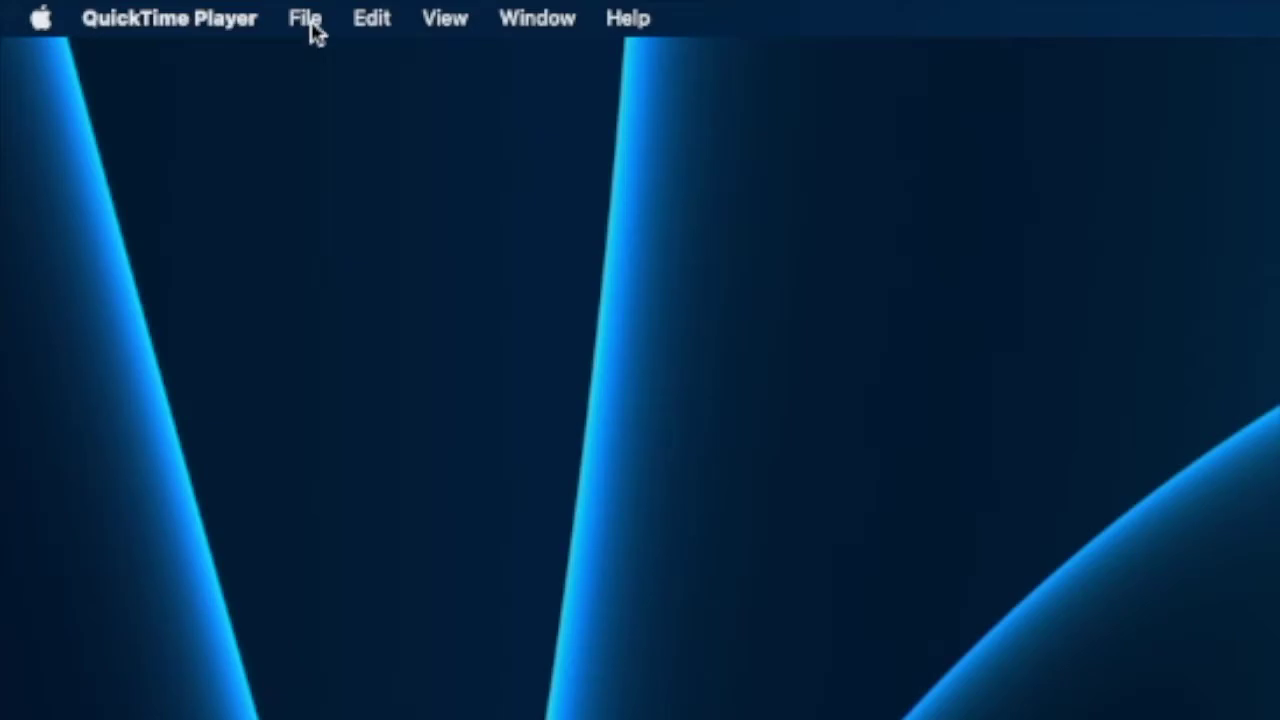
{"action": "left_click", "coordinate": [165, 11]}
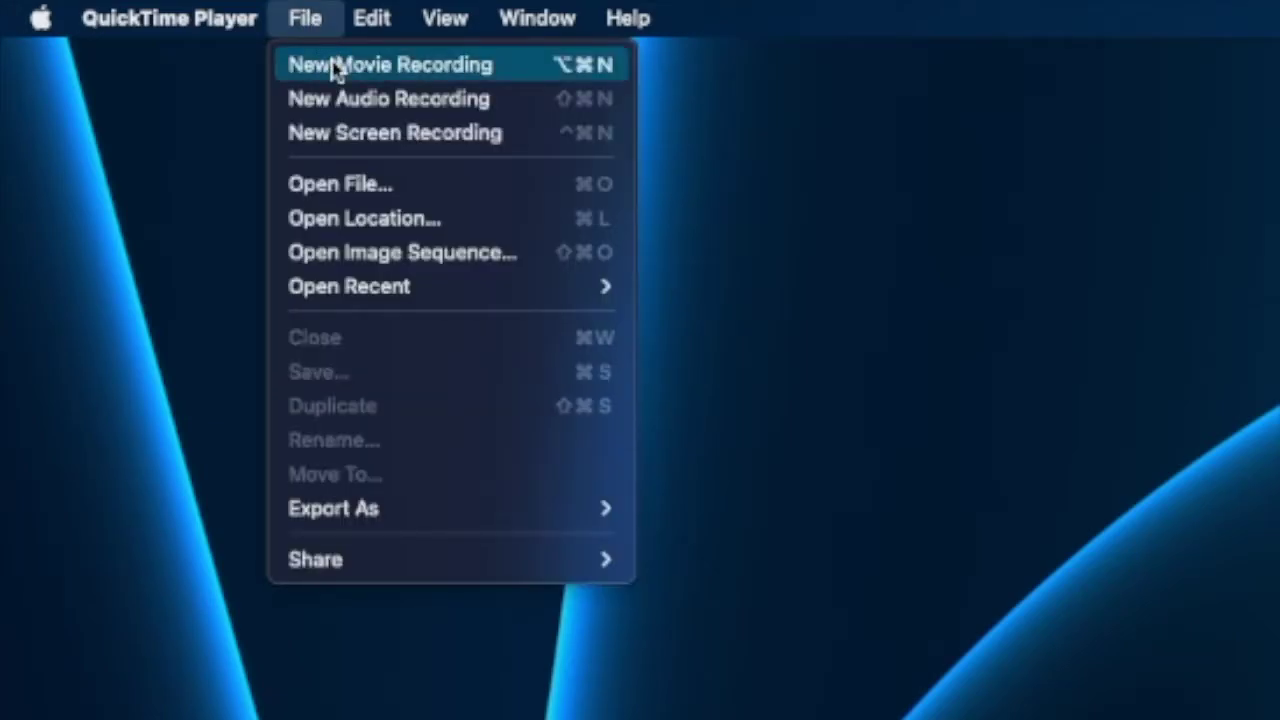
{"action": "left_click", "coordinate": [335, 68]}
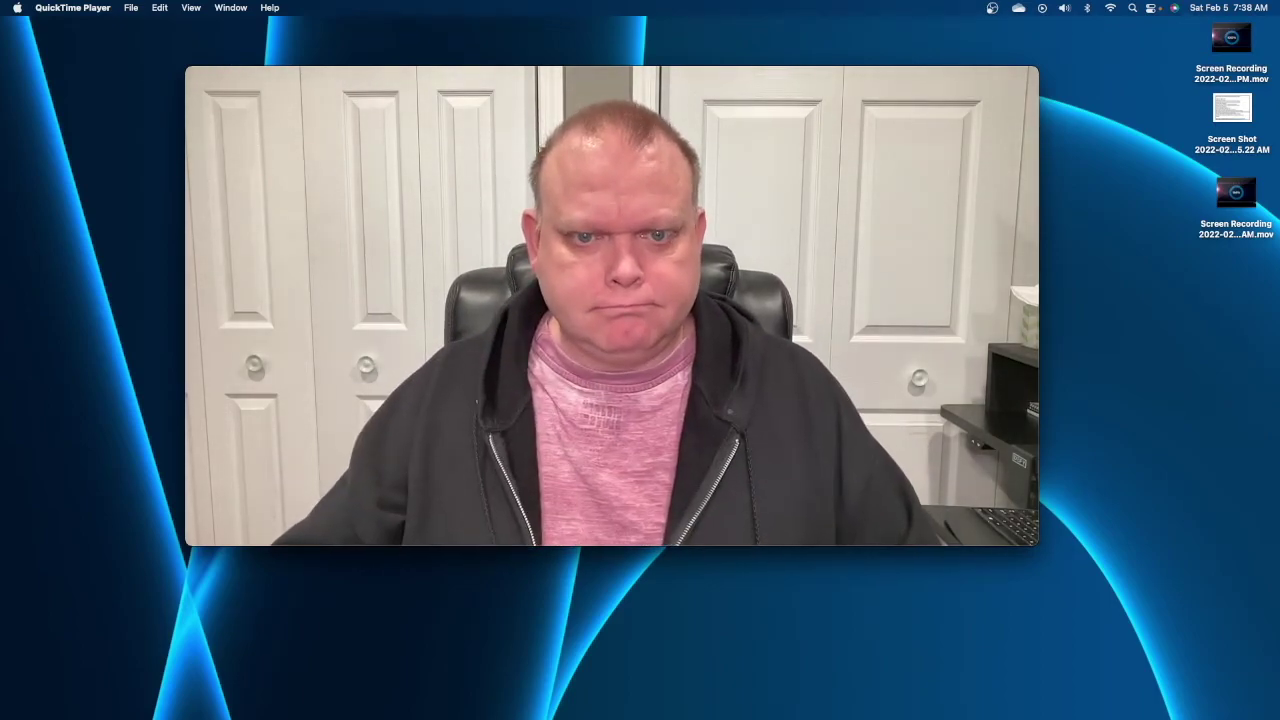
- Record about nine seconds of webcam video, then stop the recording
{"action": "mouse_move", "coordinate": [593, 385]}
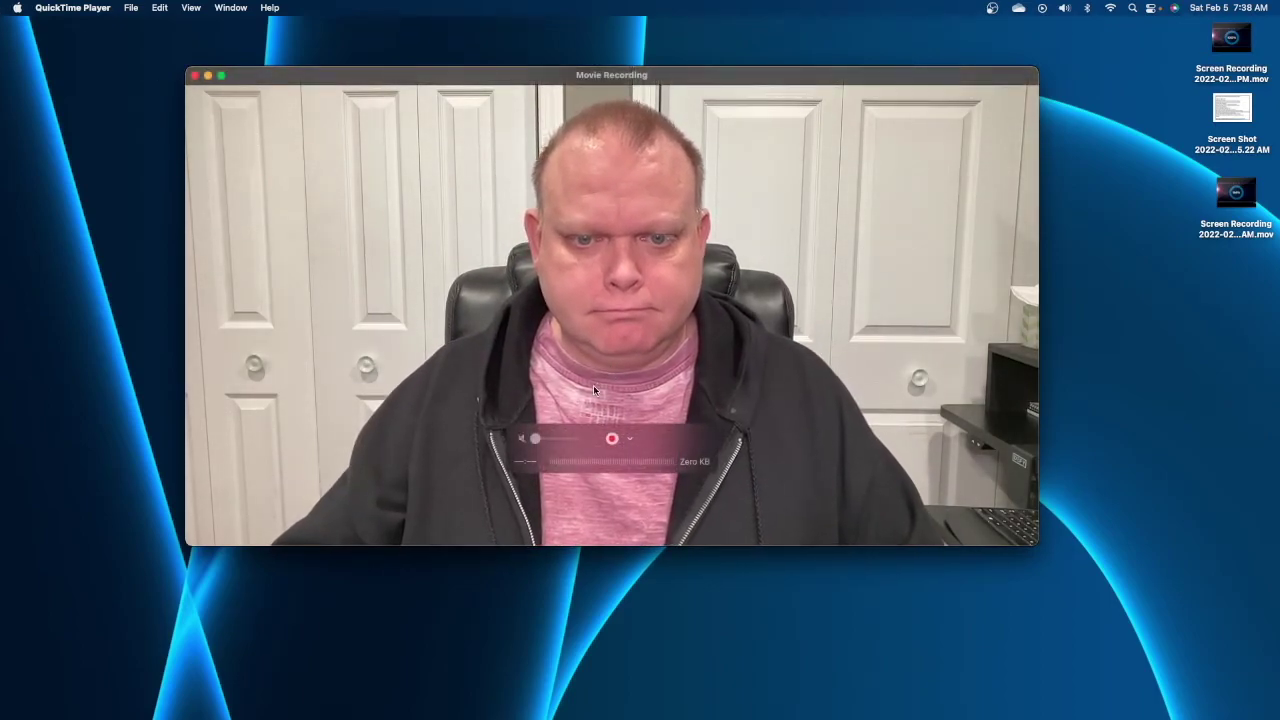
{"action": "left_click", "coordinate": [613, 440]}
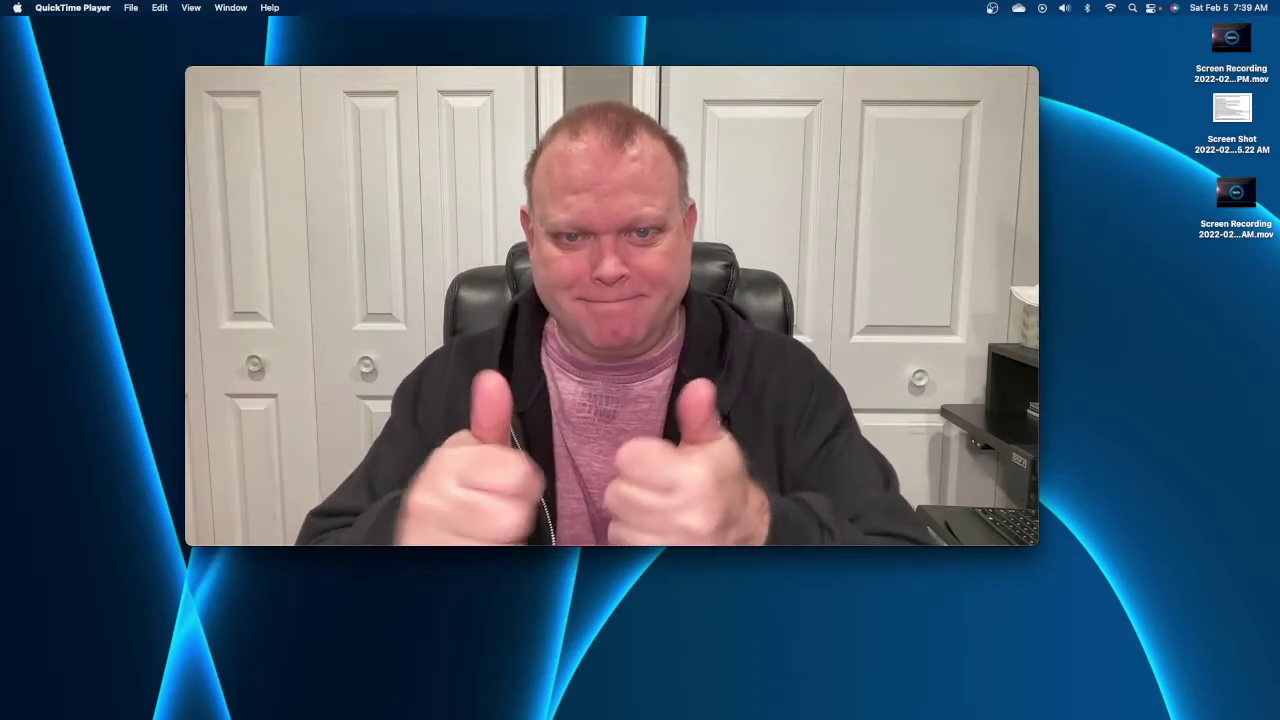
{"action": "mouse_move", "coordinate": [653, 422]}
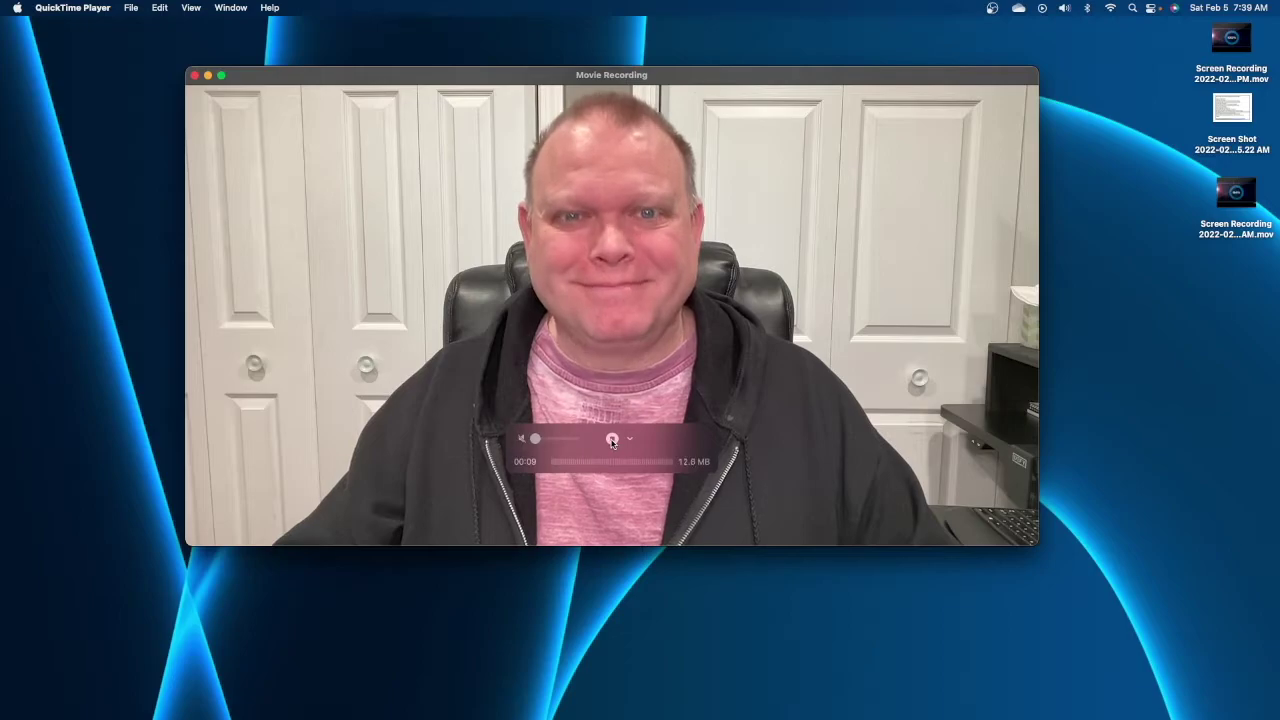
{"action": "left_click", "coordinate": [613, 441]}
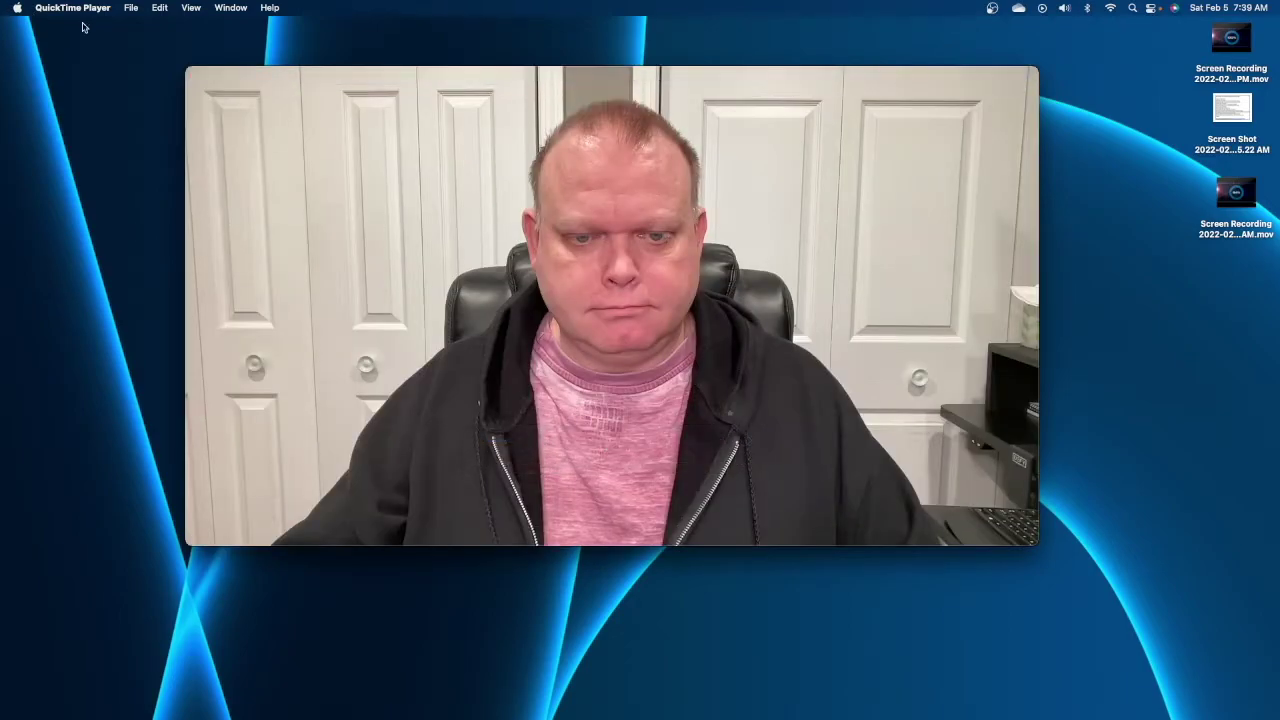
{"action": "left_click", "coordinate": [159, 8]}
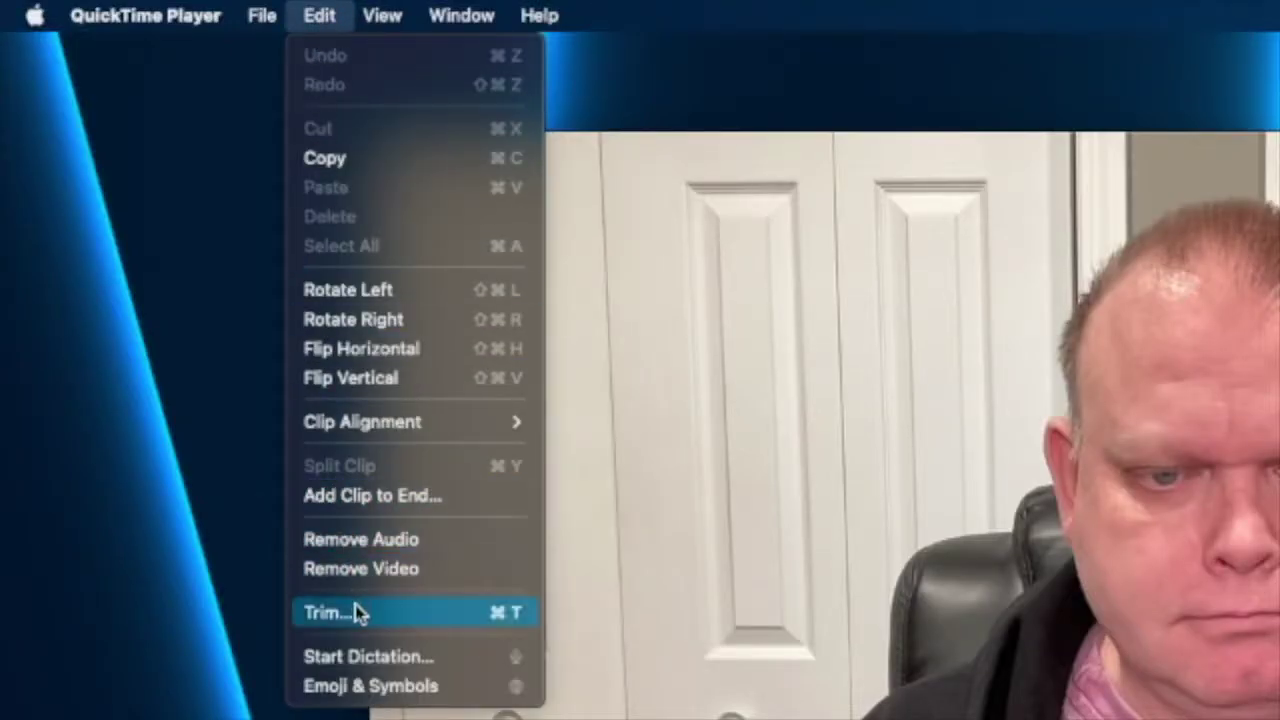
- Trim a little off the clip's start and cut its end back to about 00:07.81
{"action": "left_click", "coordinate": [358, 613]}
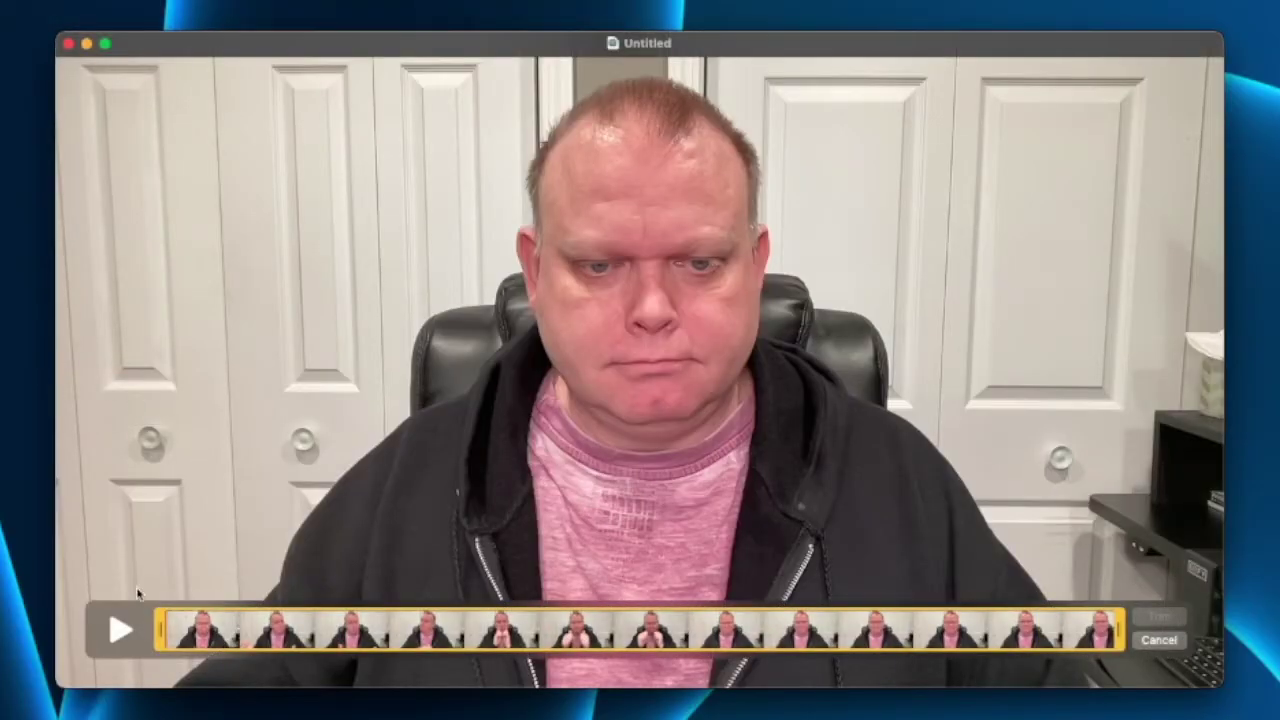
{"action": "left_click_drag", "start_coordinate": [155, 625], "coordinate": [166, 628]}
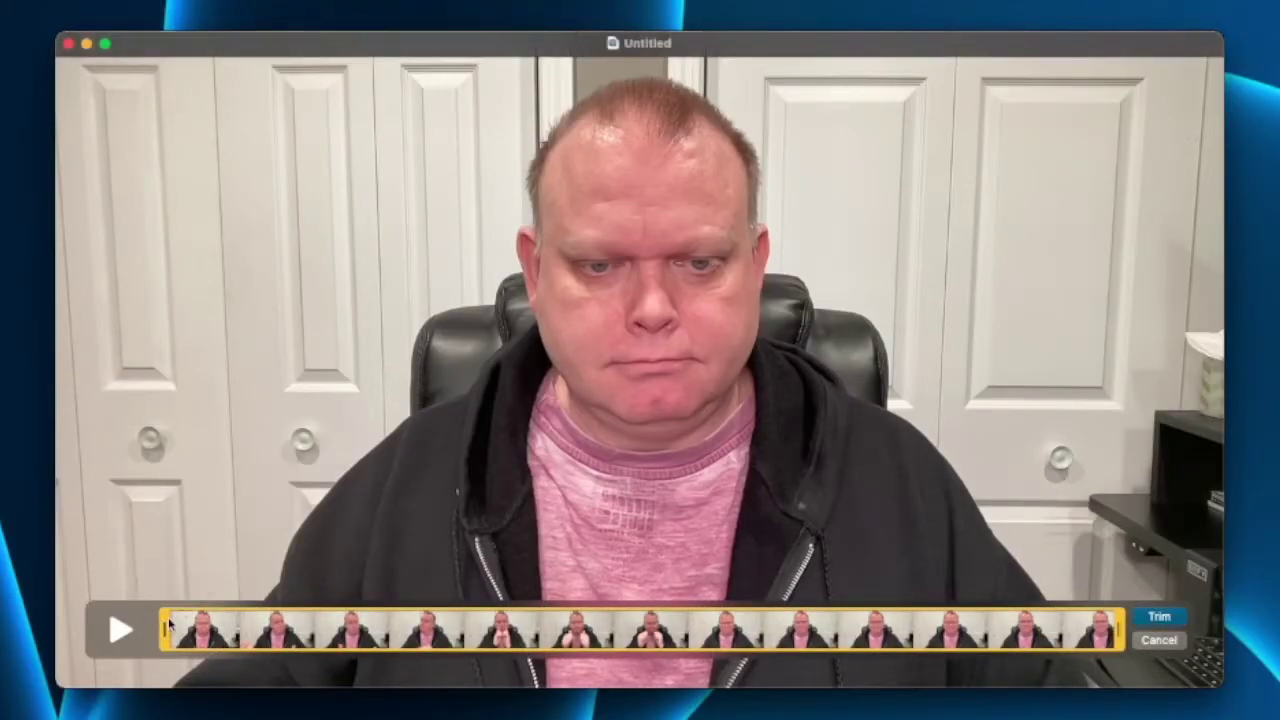
{"action": "left_click_drag", "start_coordinate": [1120, 634], "coordinate": [1073, 630]}
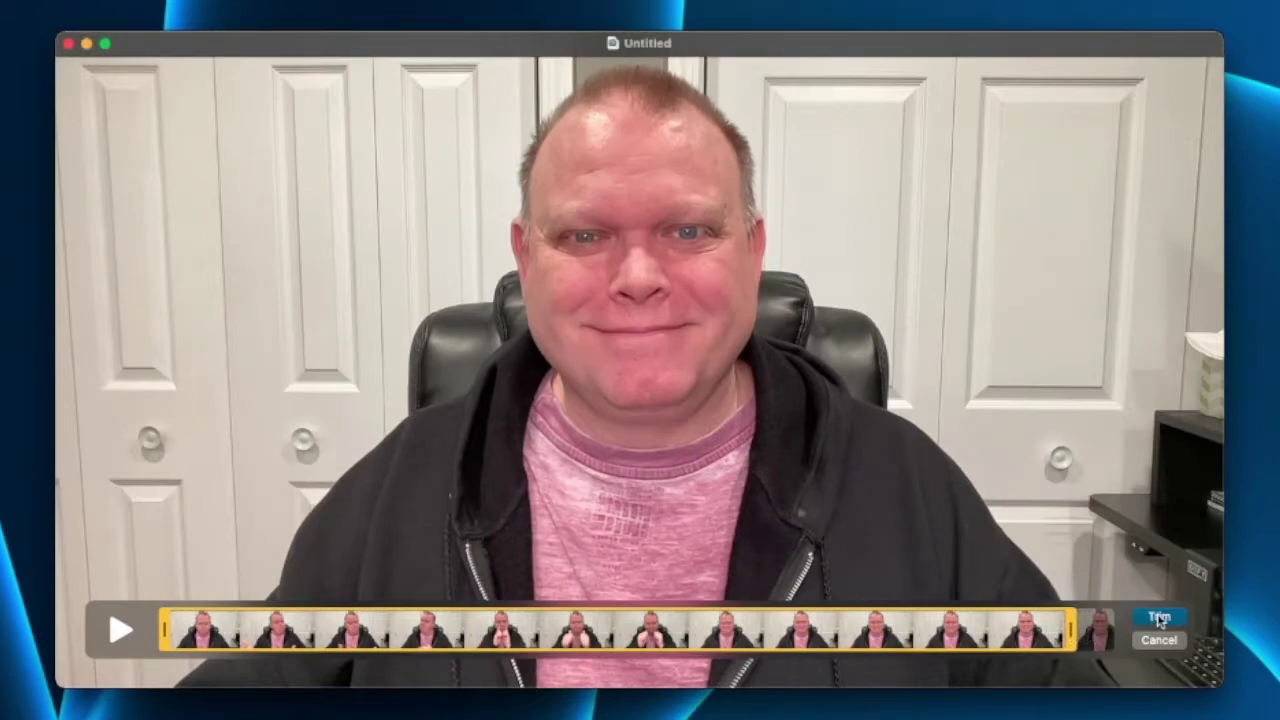
{"action": "left_click_drag", "start_coordinate": [1076, 630], "coordinate": [993, 631]}
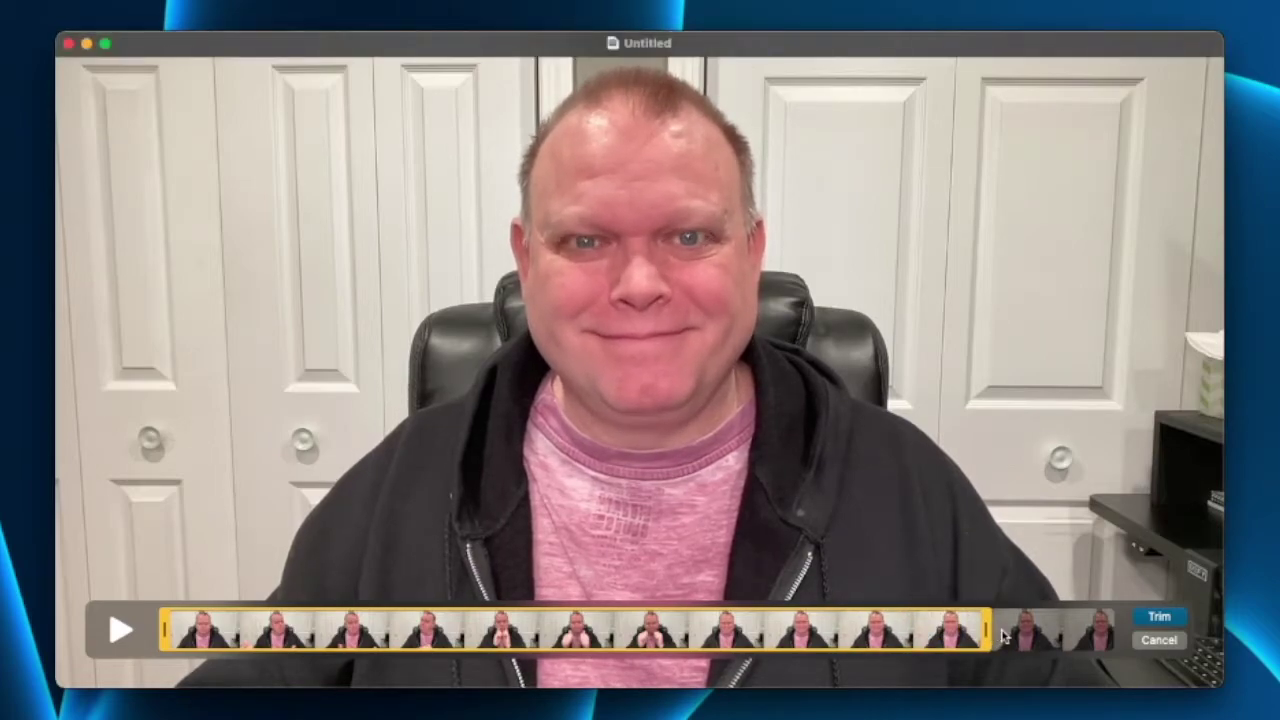
{"action": "left_click", "coordinate": [1160, 617]}
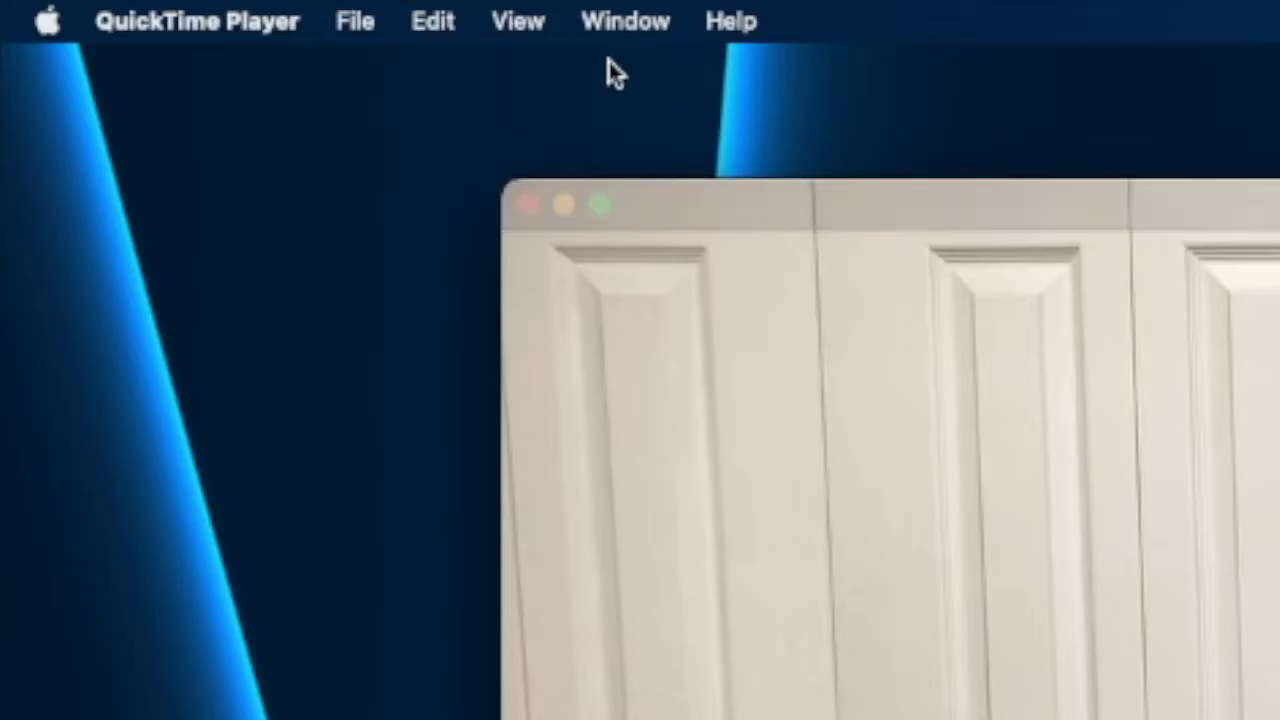
{"action": "left_click", "coordinate": [358, 22]}
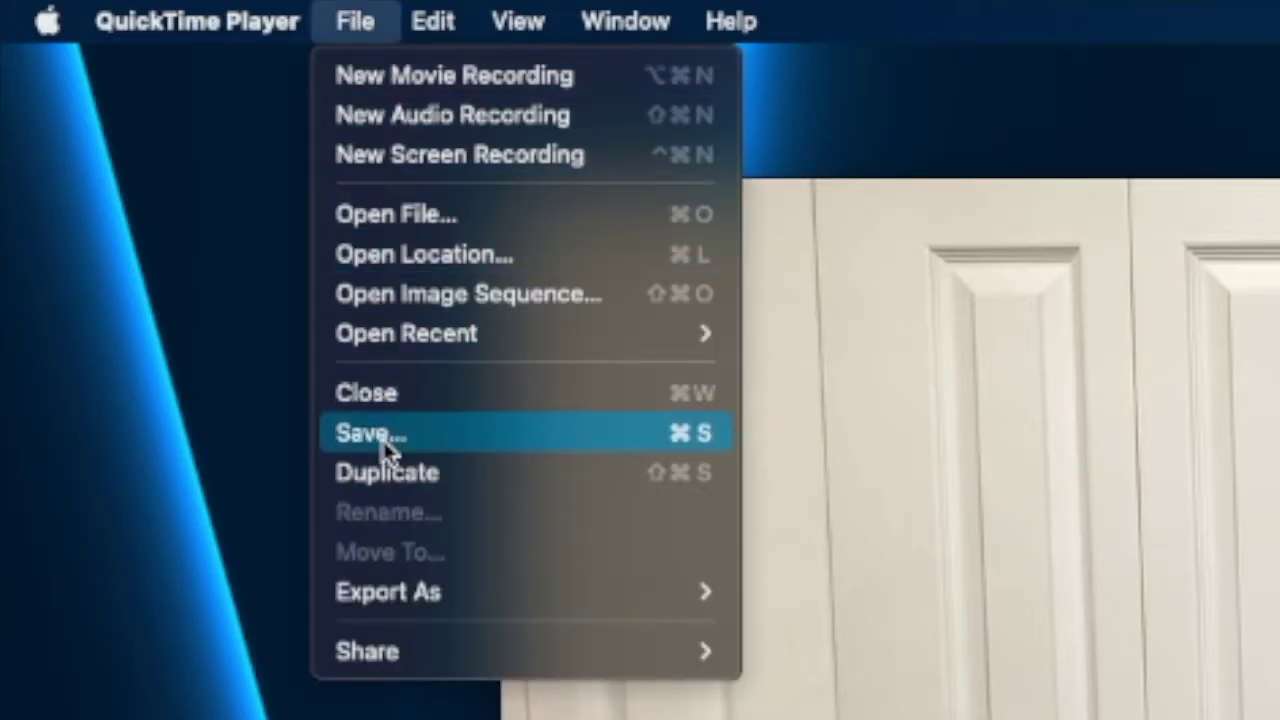
- Save the trimmed recording under the name 'Energize Before', with Where set to Movies
{"action": "left_click", "coordinate": [382, 437]}
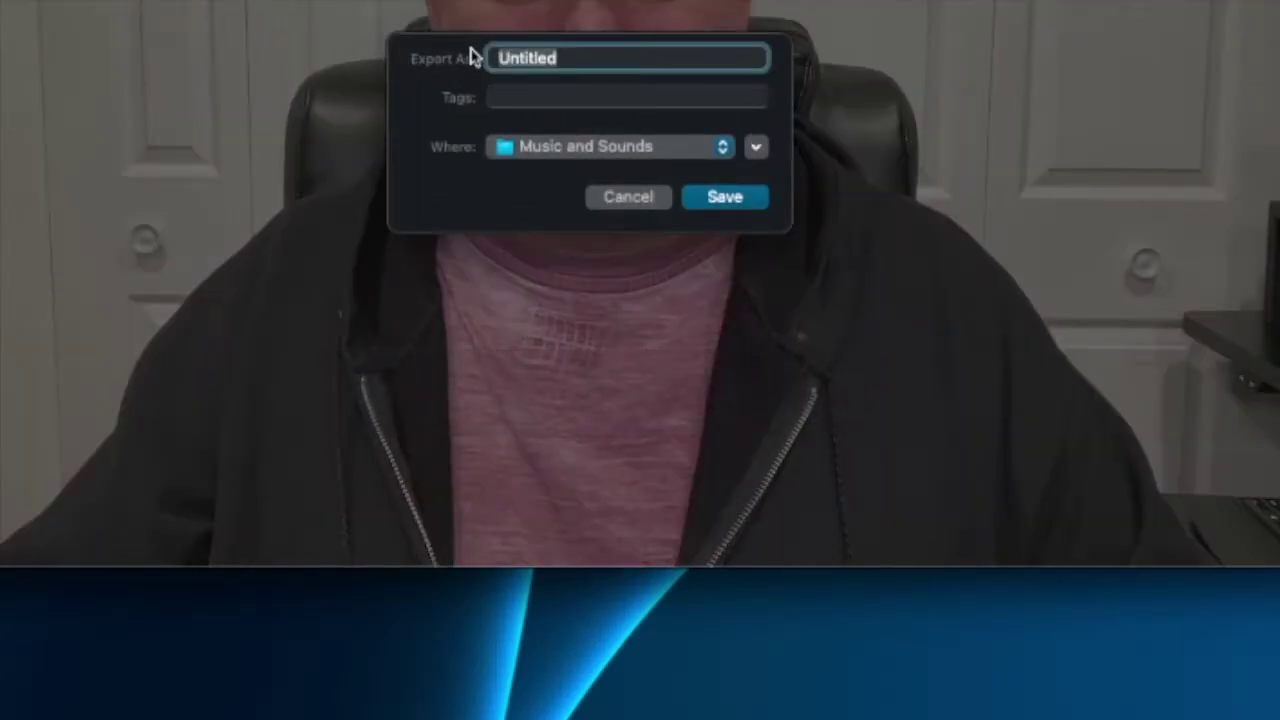
{"action": "type", "text": "Energize Before"}
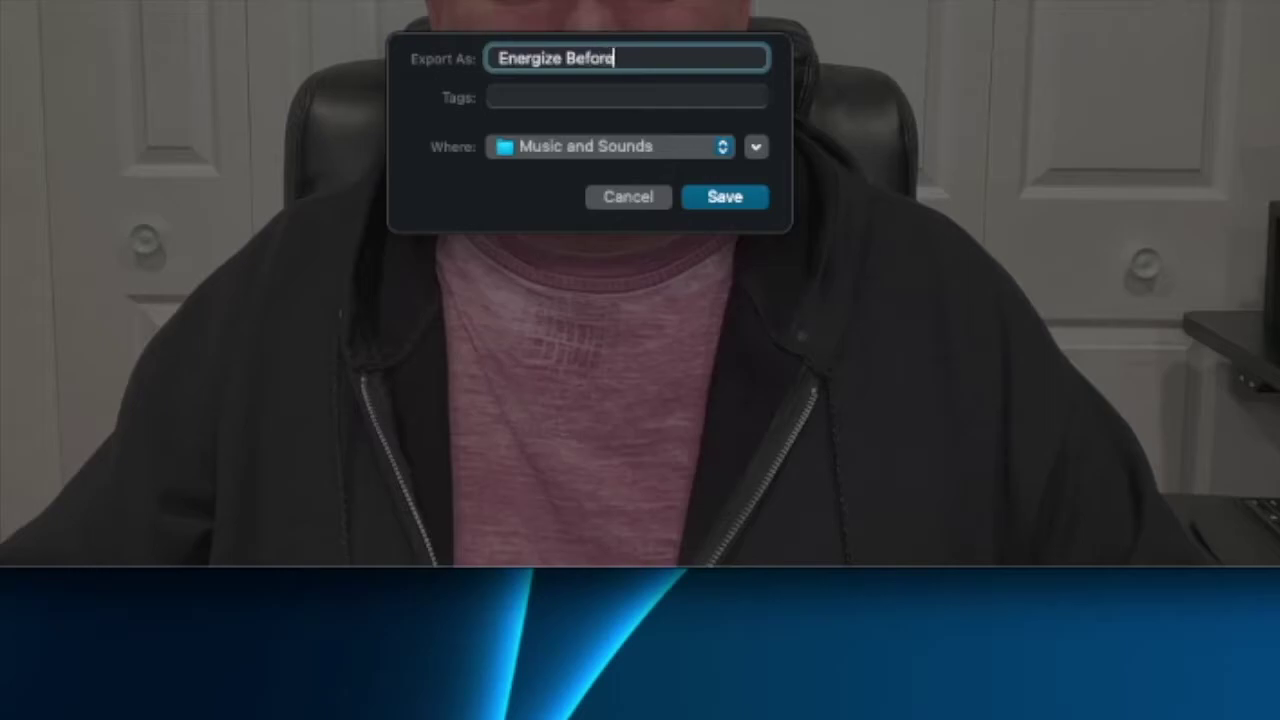
{"action": "left_click", "coordinate": [722, 148]}
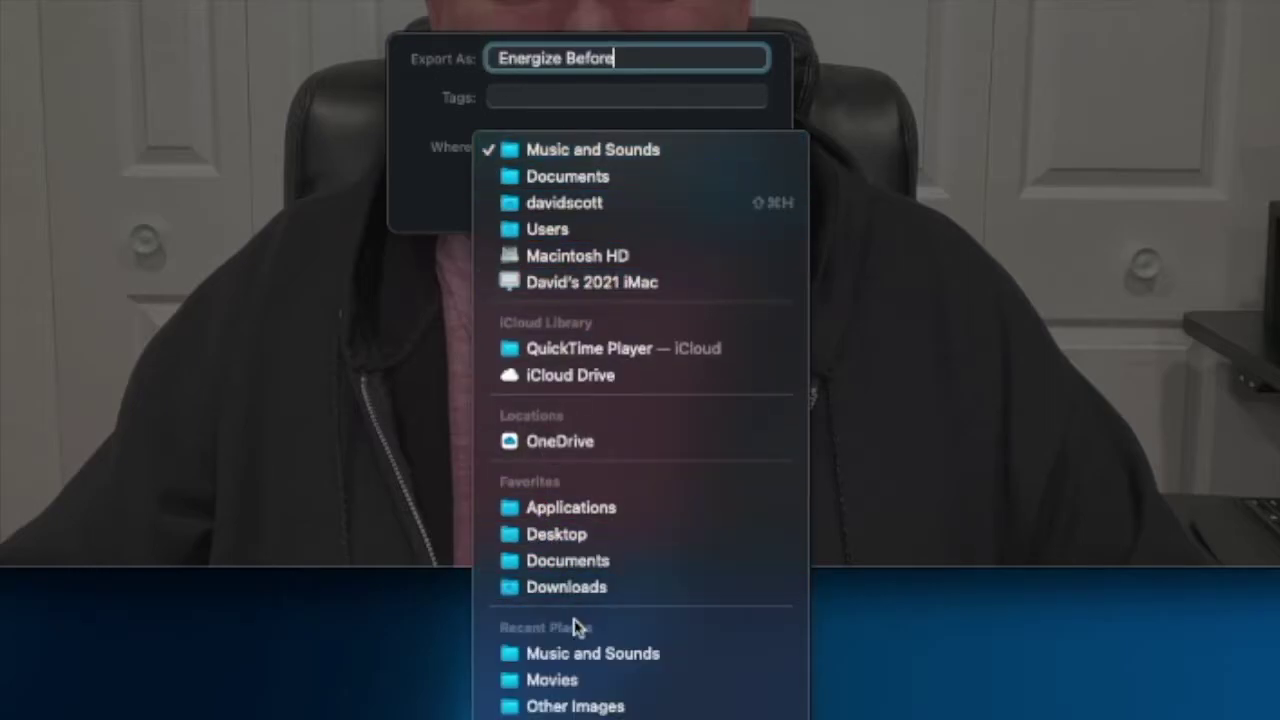
{"action": "left_click", "coordinate": [571, 681]}
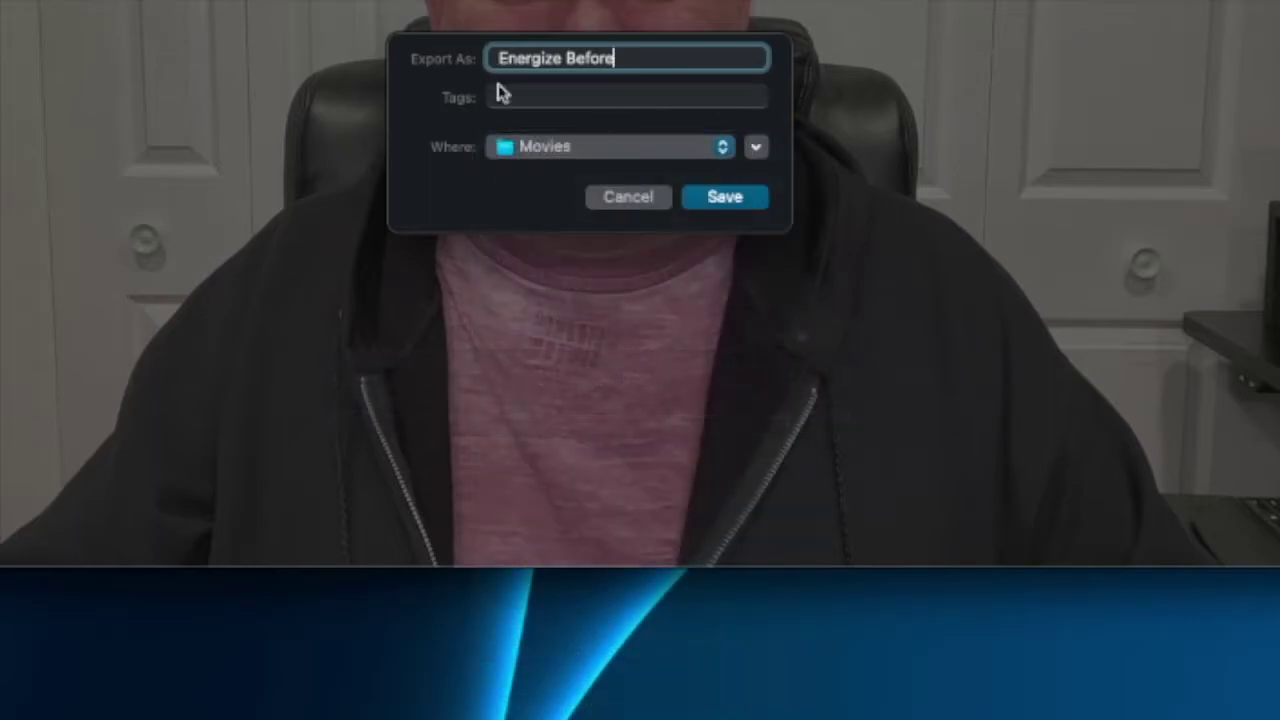
{"action": "left_click", "coordinate": [724, 197]}
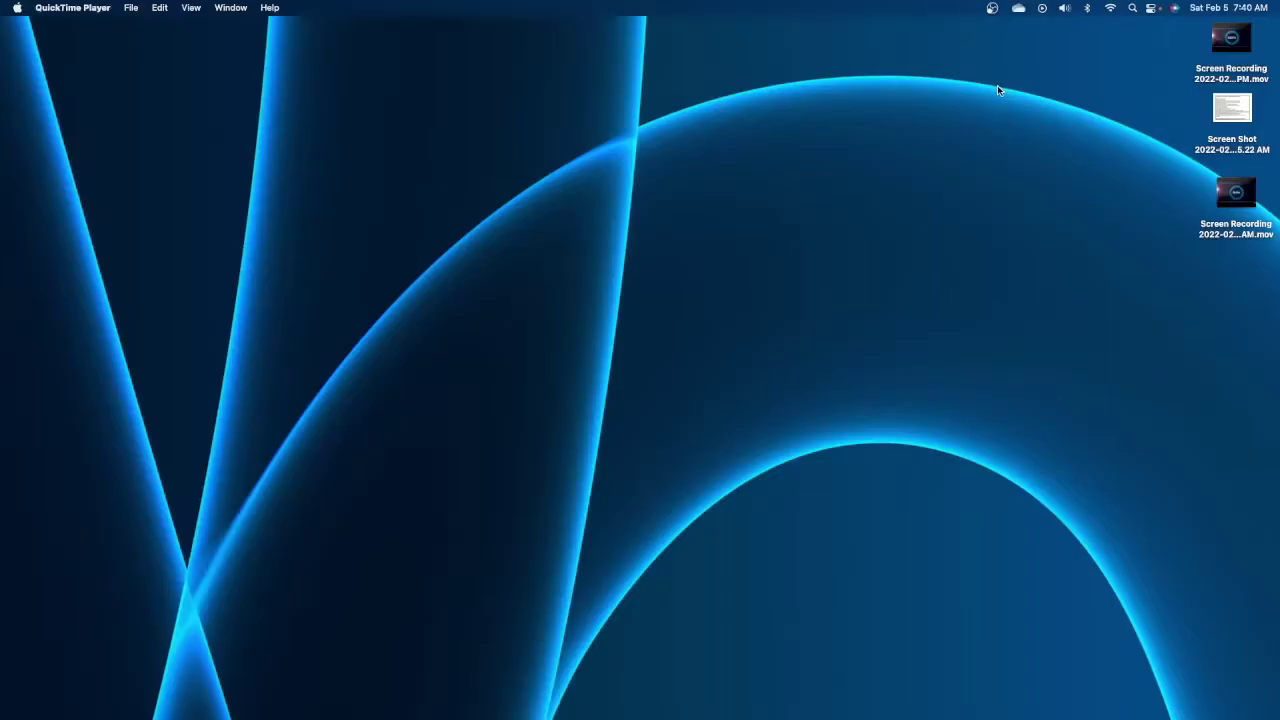
- Relaunch QuickTime via Spotlight and record a second webcam clip of about 16 seconds
{"action": "left_click", "coordinate": [1134, 8]}
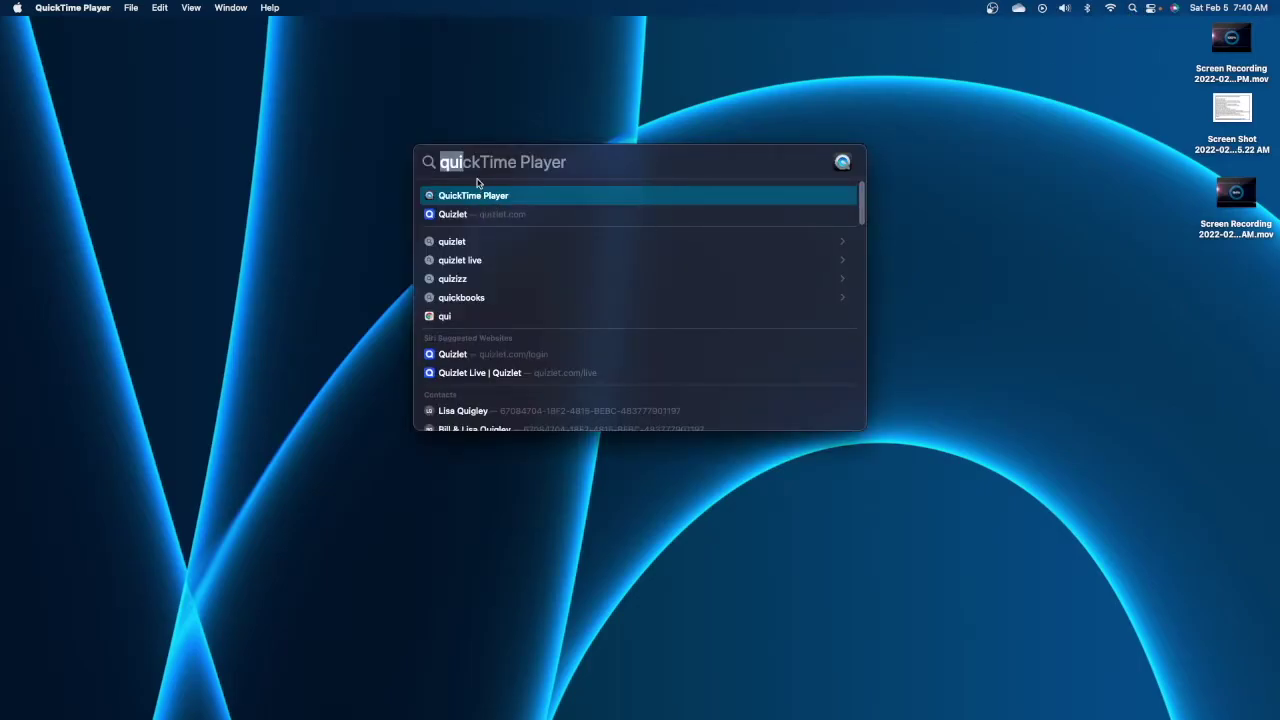
{"action": "type", "text": "qui"}
{"action": "left_click", "coordinate": [518, 201]}
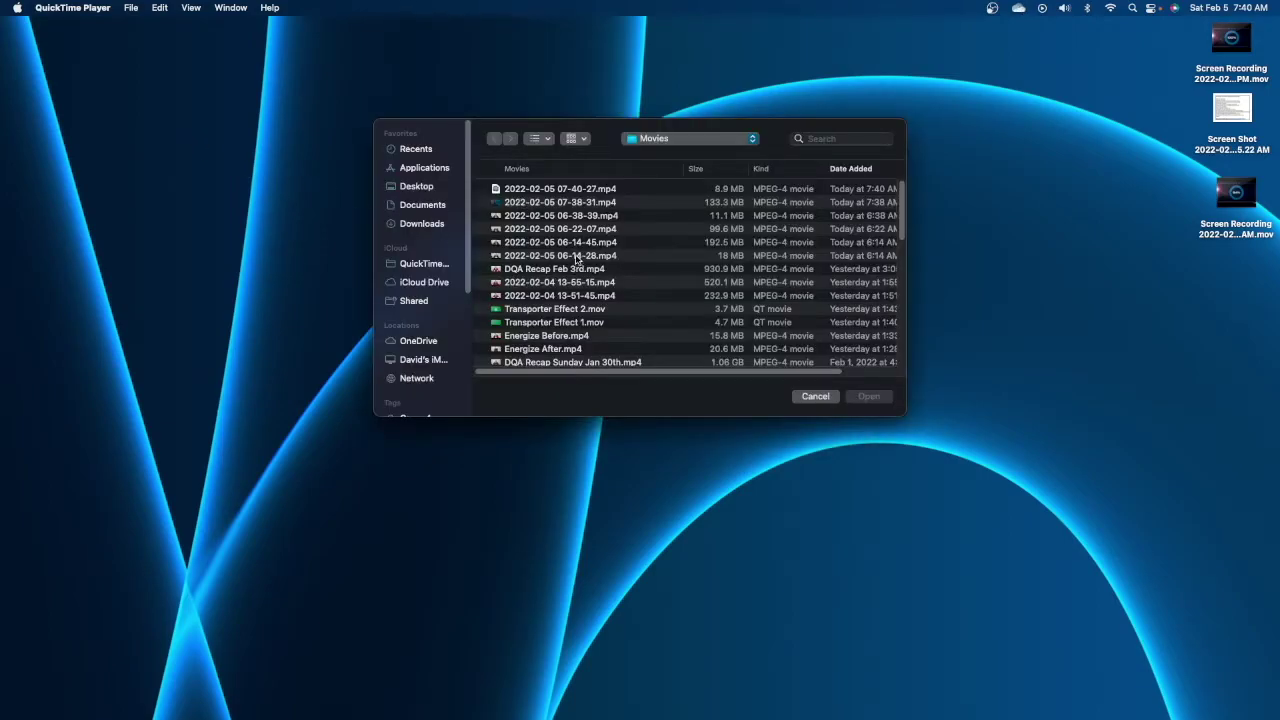
{"action": "left_click", "coordinate": [806, 398]}
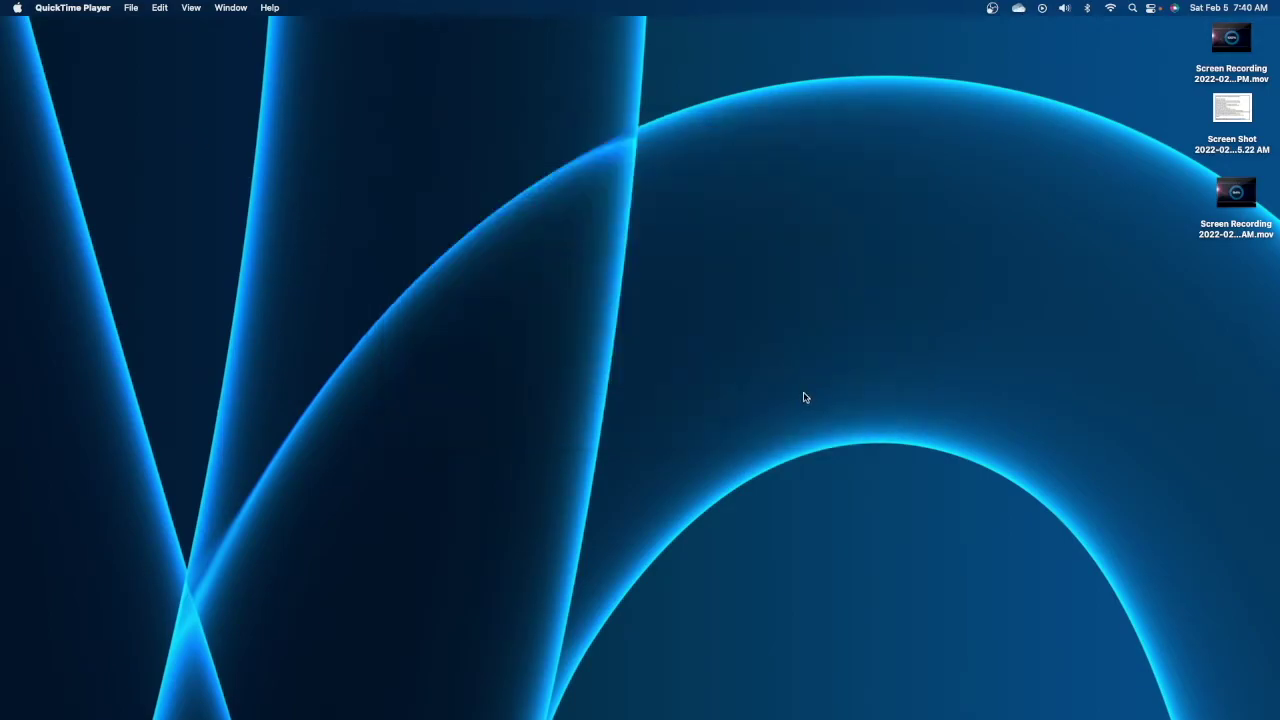
{"action": "left_click", "coordinate": [132, 8]}
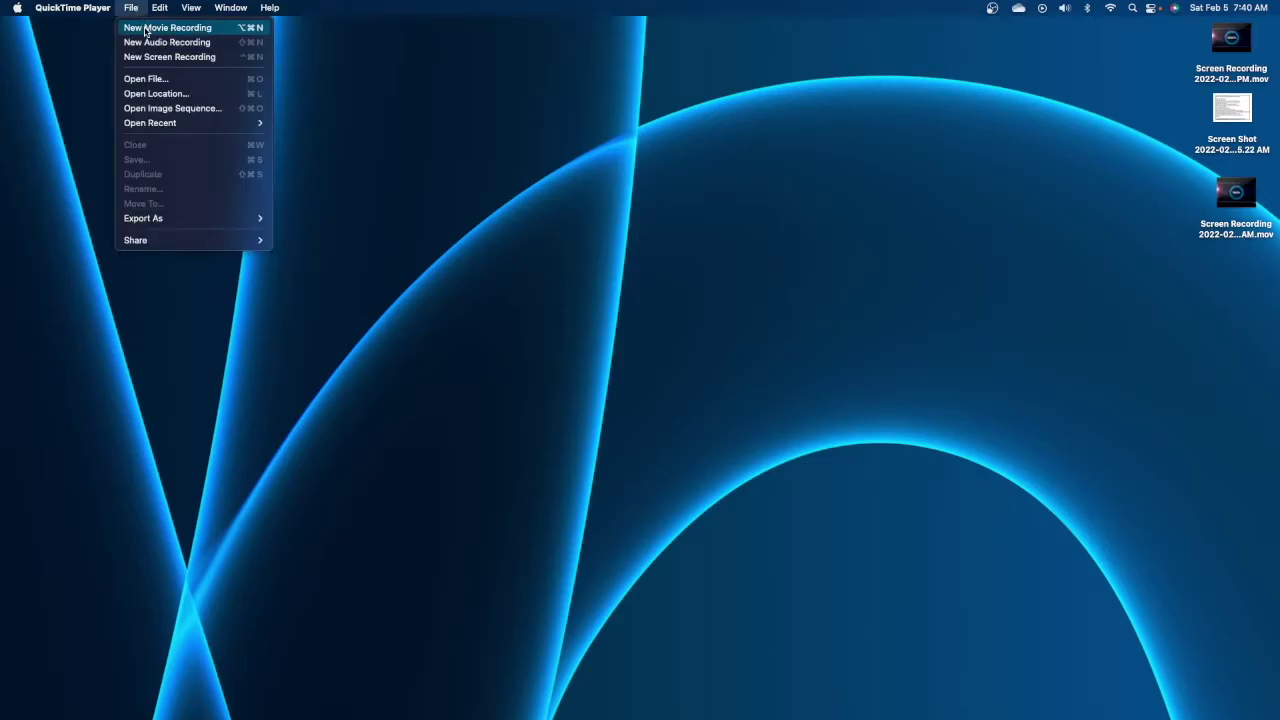
{"action": "left_click", "coordinate": [145, 31]}
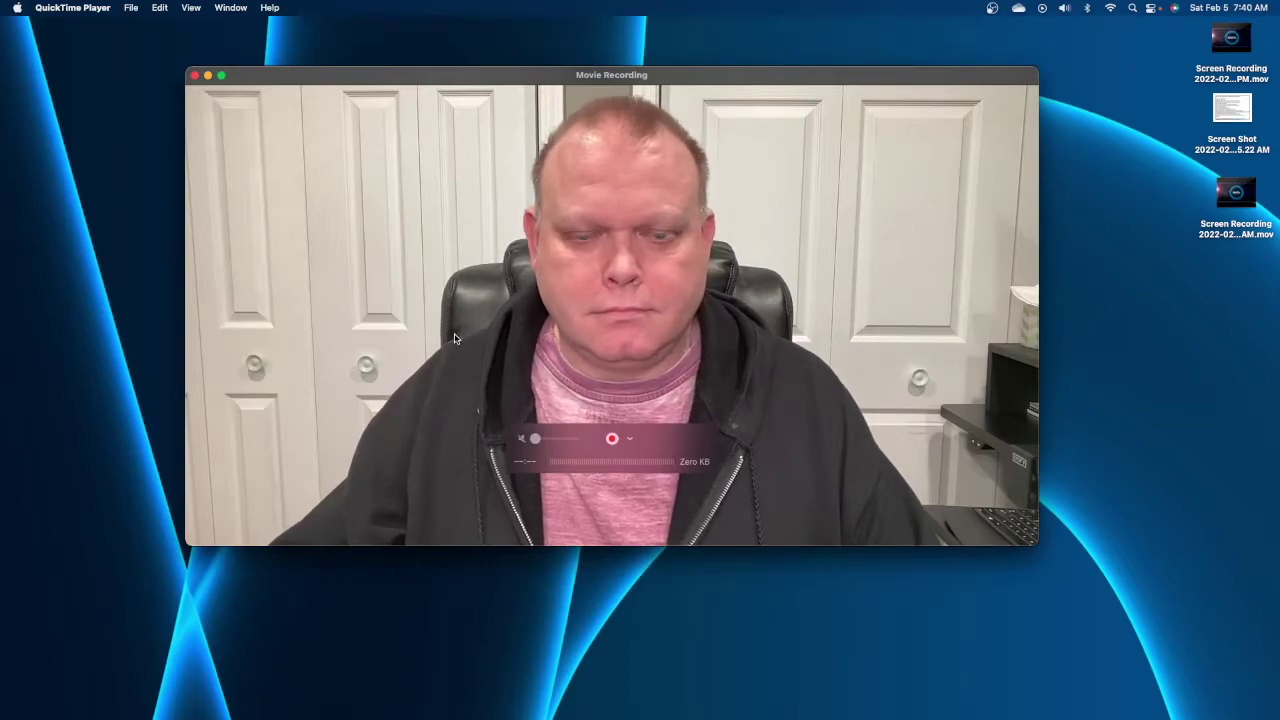
{"action": "left_click", "coordinate": [613, 440]}
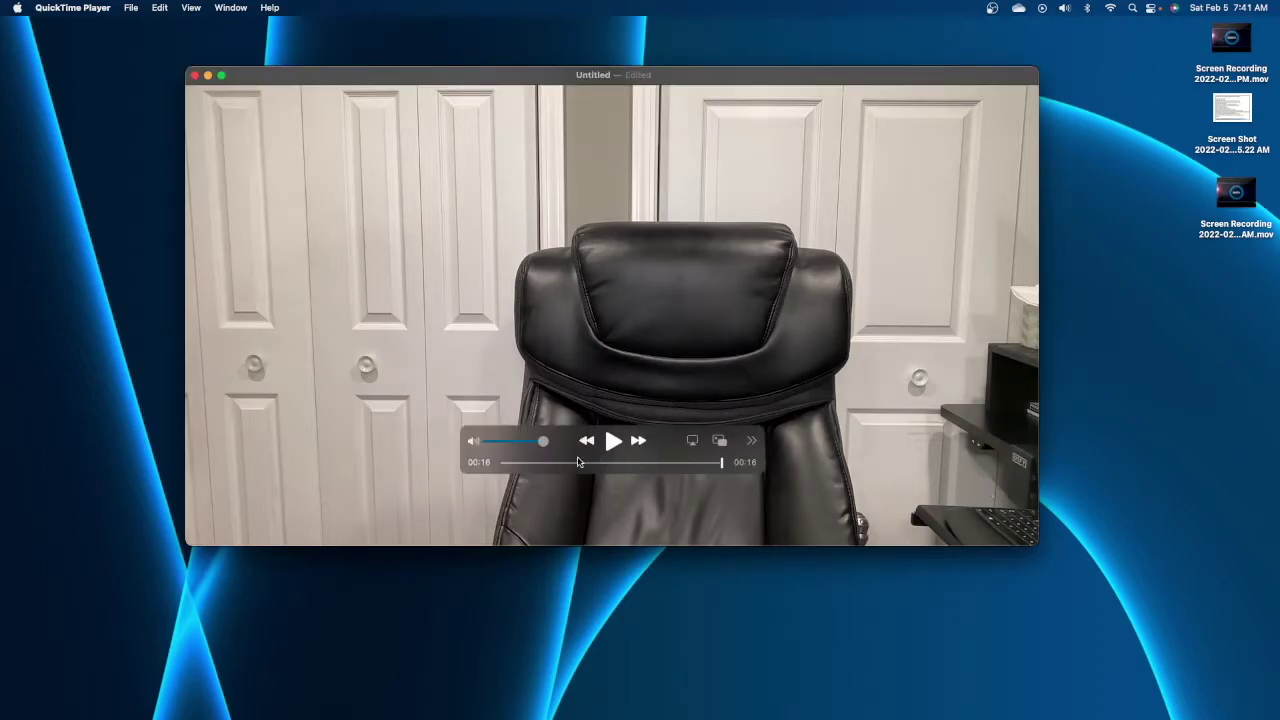
{"action": "left_click", "coordinate": [158, 9]}
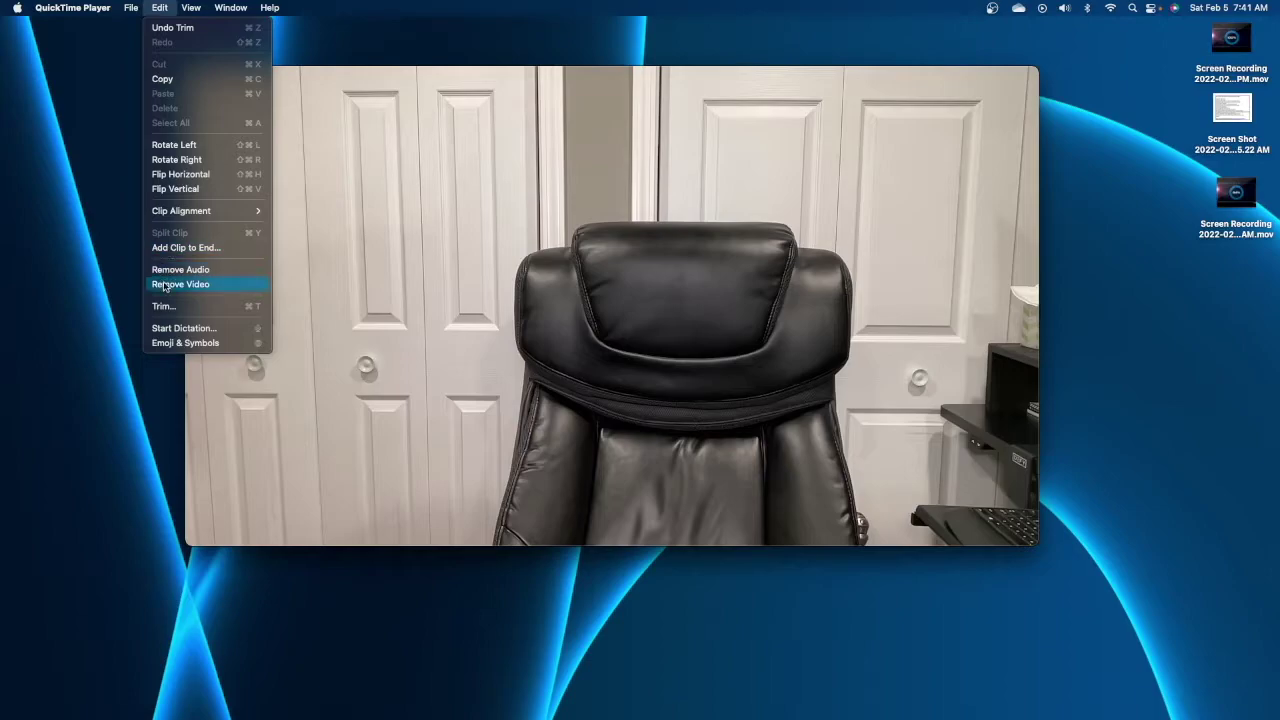
- Trim the second clip to start near 00:10.75, keeping about 5 seconds of empty chair
{"action": "left_click", "coordinate": [250, 306]}
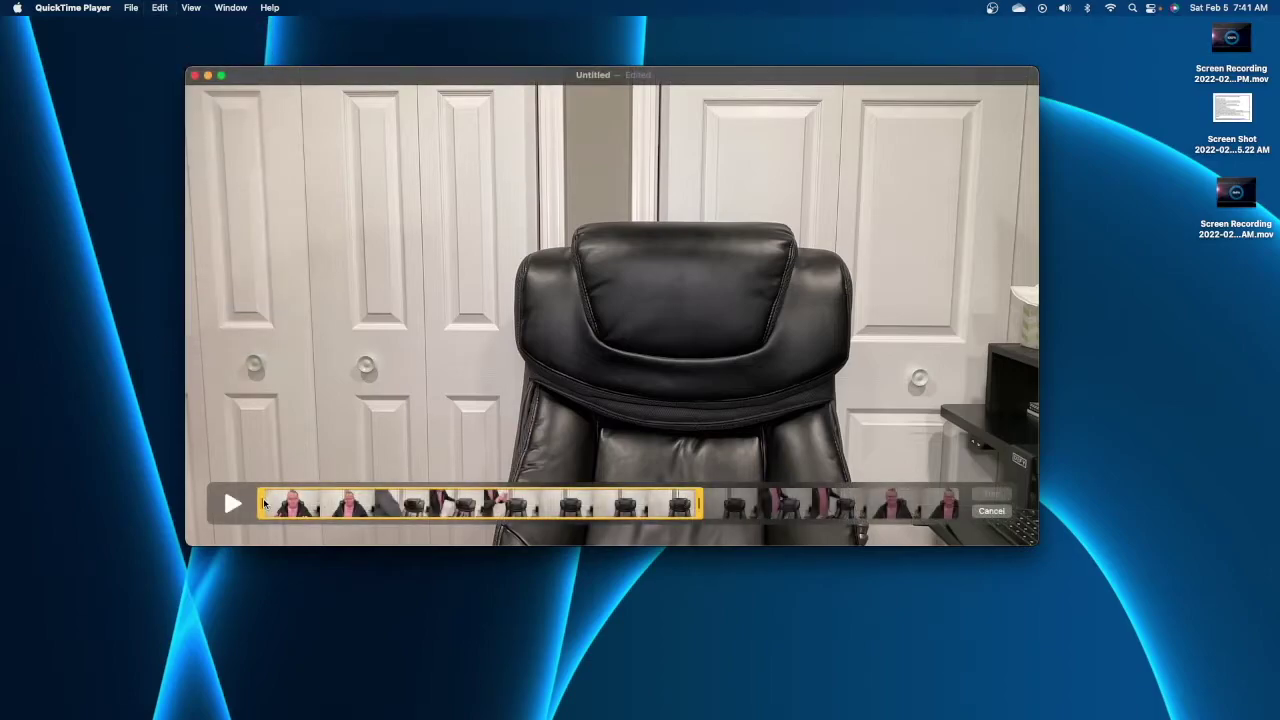
{"action": "left_click_drag", "start_coordinate": [259, 505], "coordinate": [546, 521]}
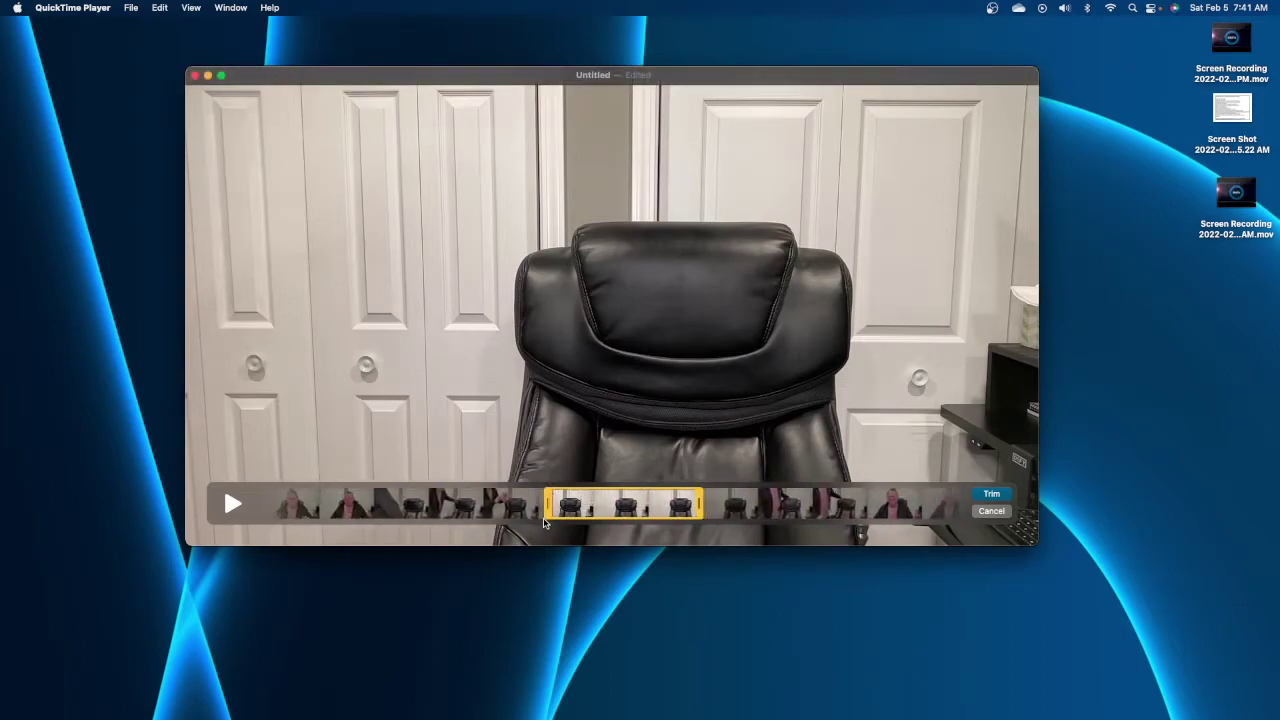
{"action": "left_click", "coordinate": [991, 494]}
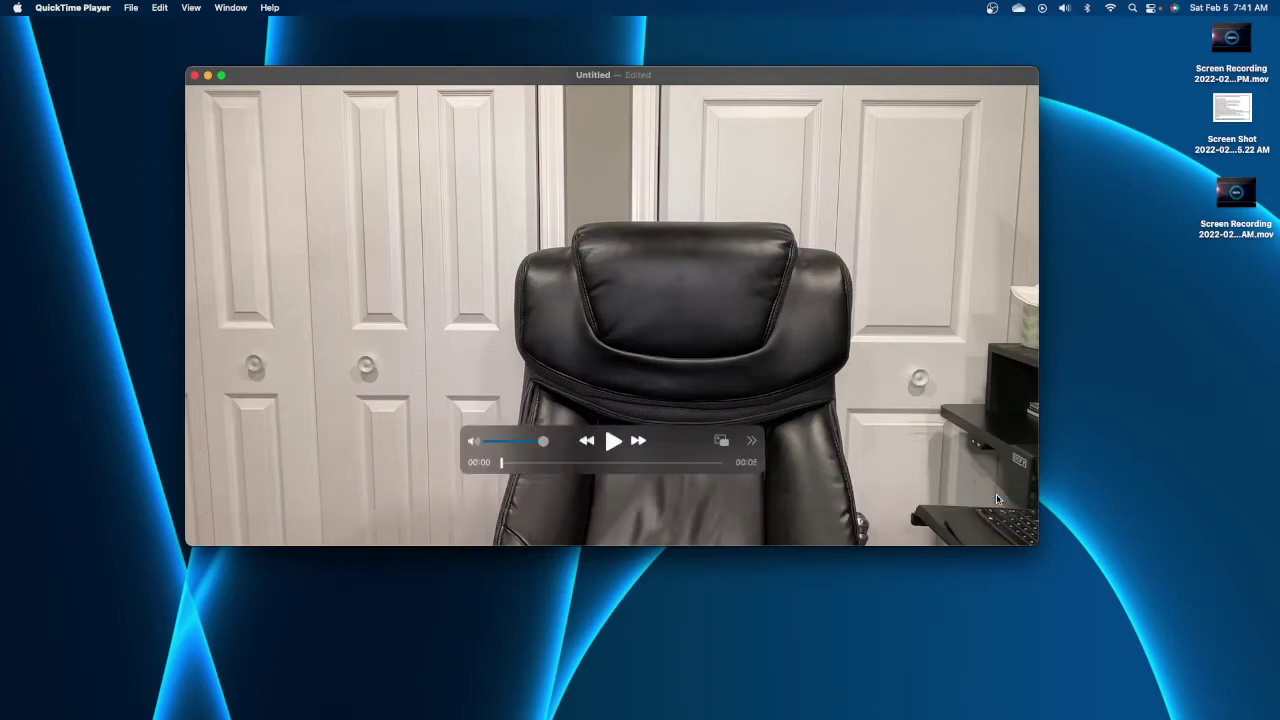
- Save the trimmed empty-chair clip under the name 'Energize After'
{"action": "left_click", "coordinate": [130, 8]}
{"action": "left_click", "coordinate": [143, 161]}
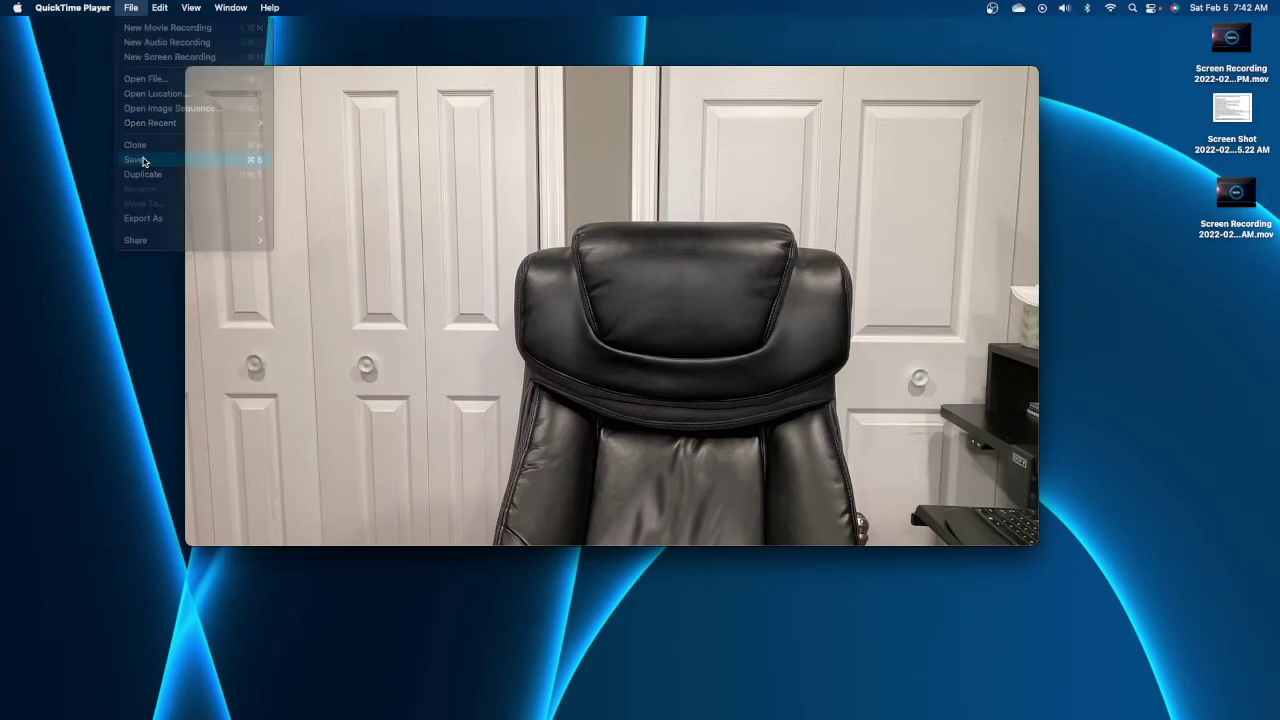
{"action": "type", "text": "E"}
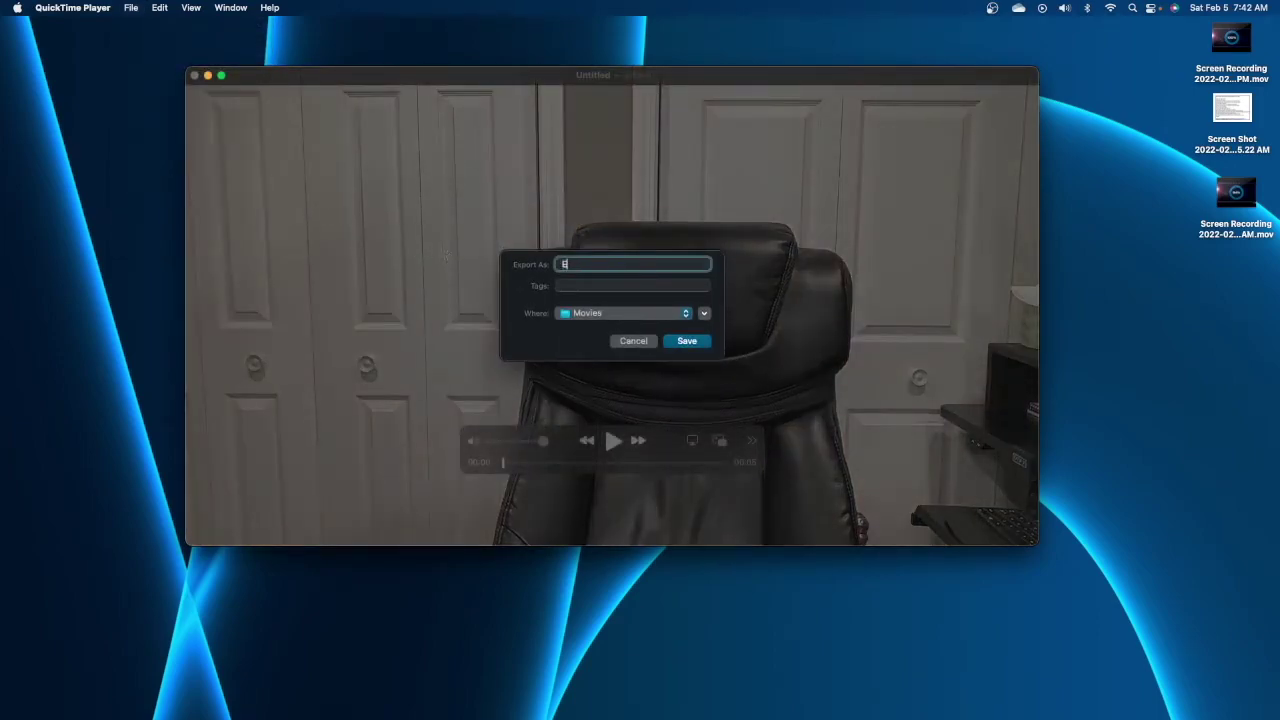
{"action": "type", "text": "nergize"}
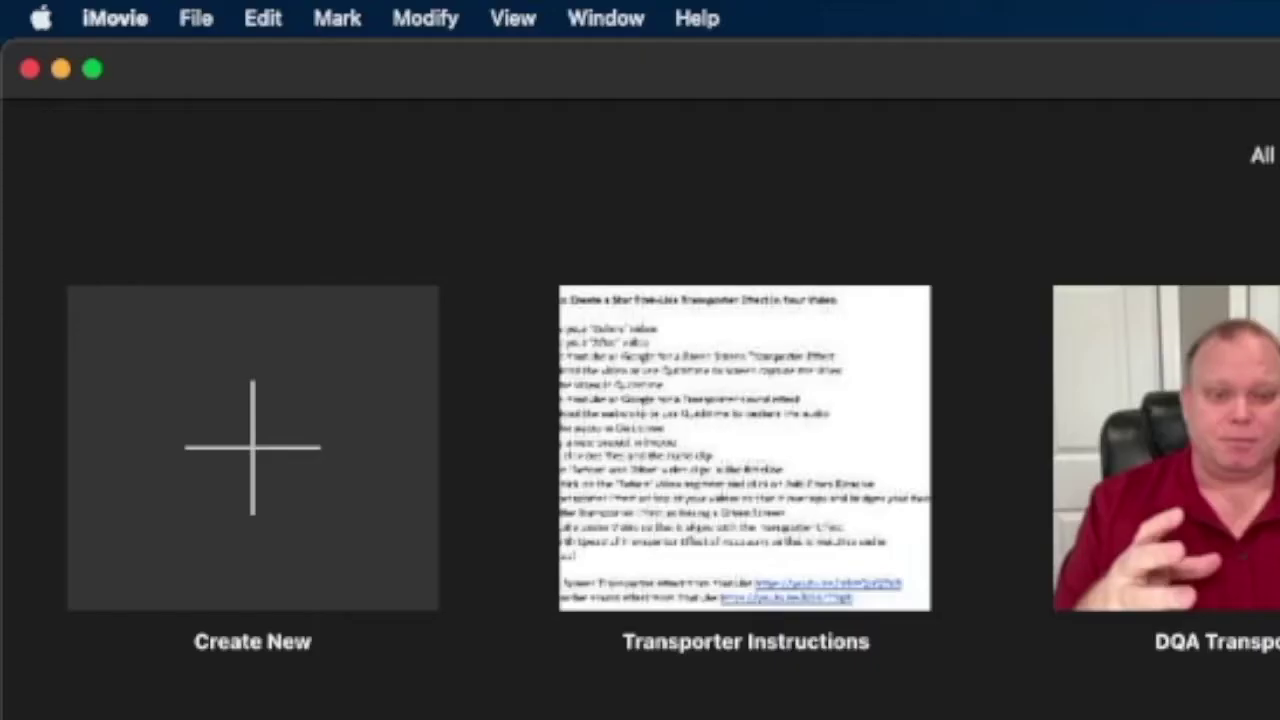
- Create a new Movie project in iMovie
{"action": "left_click", "coordinate": [257, 447]}
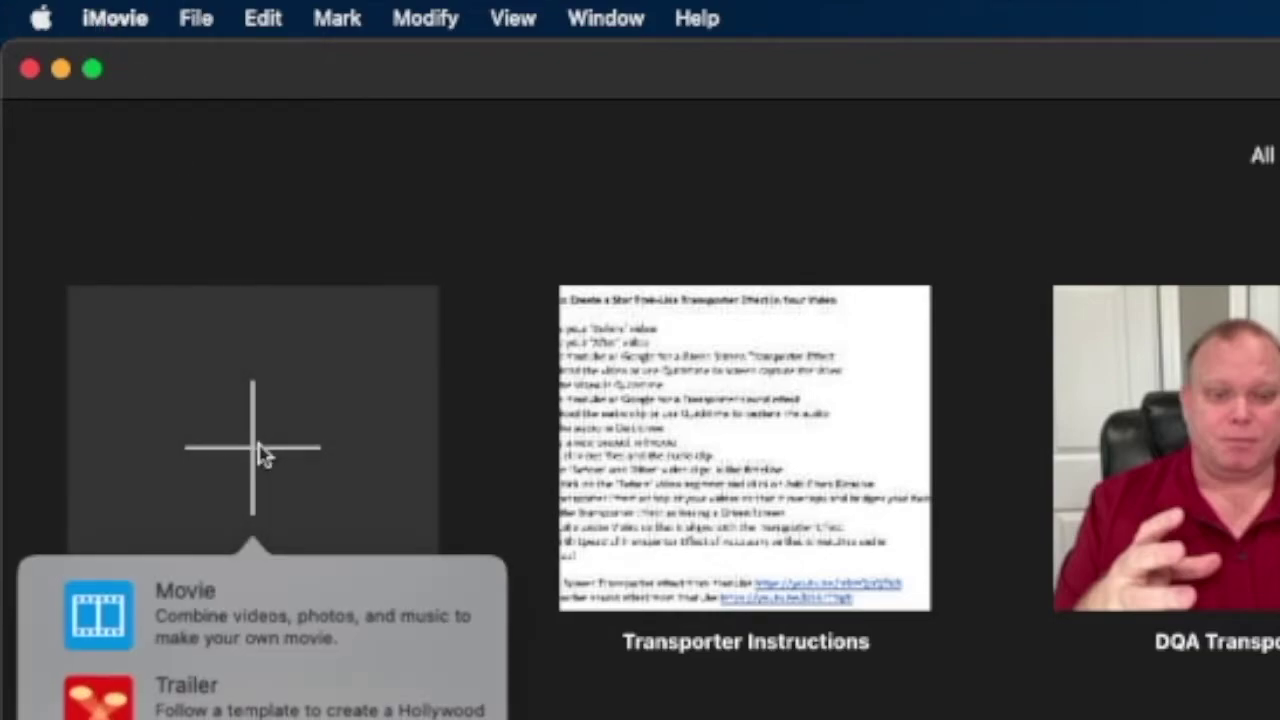
{"action": "left_click", "coordinate": [228, 605]}
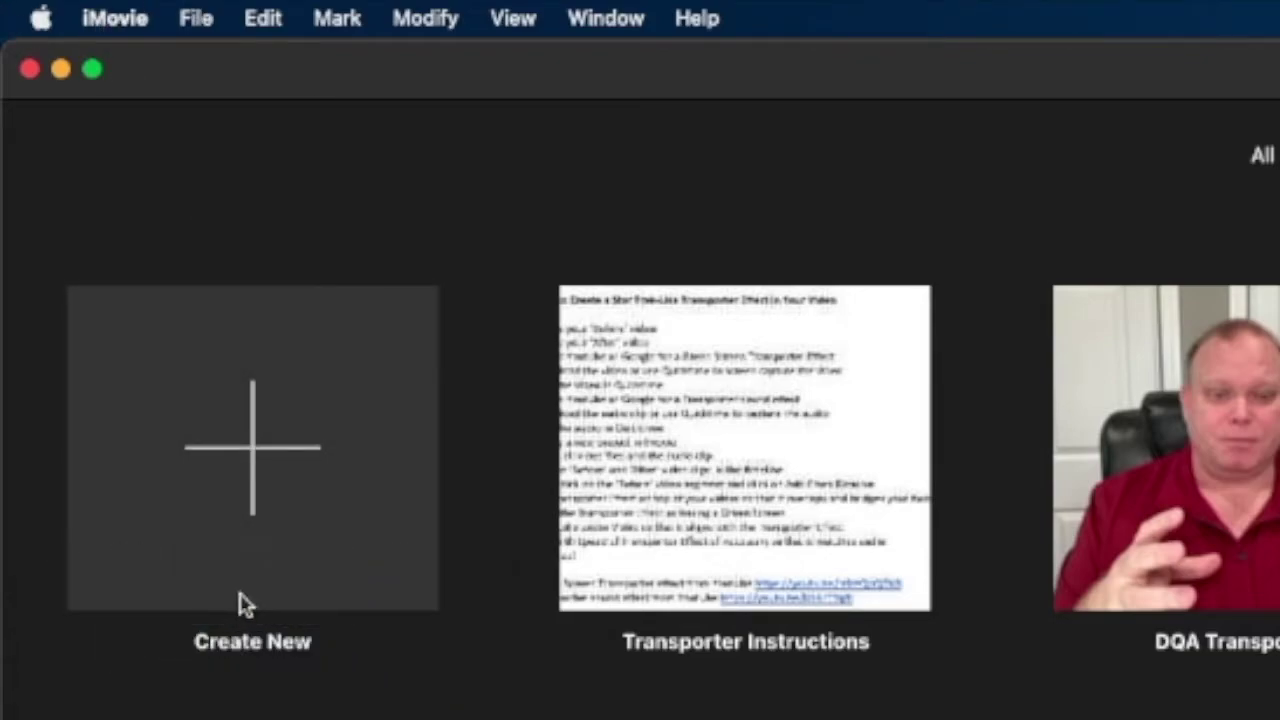
{"action": "left_click", "coordinate": [145, 8]}
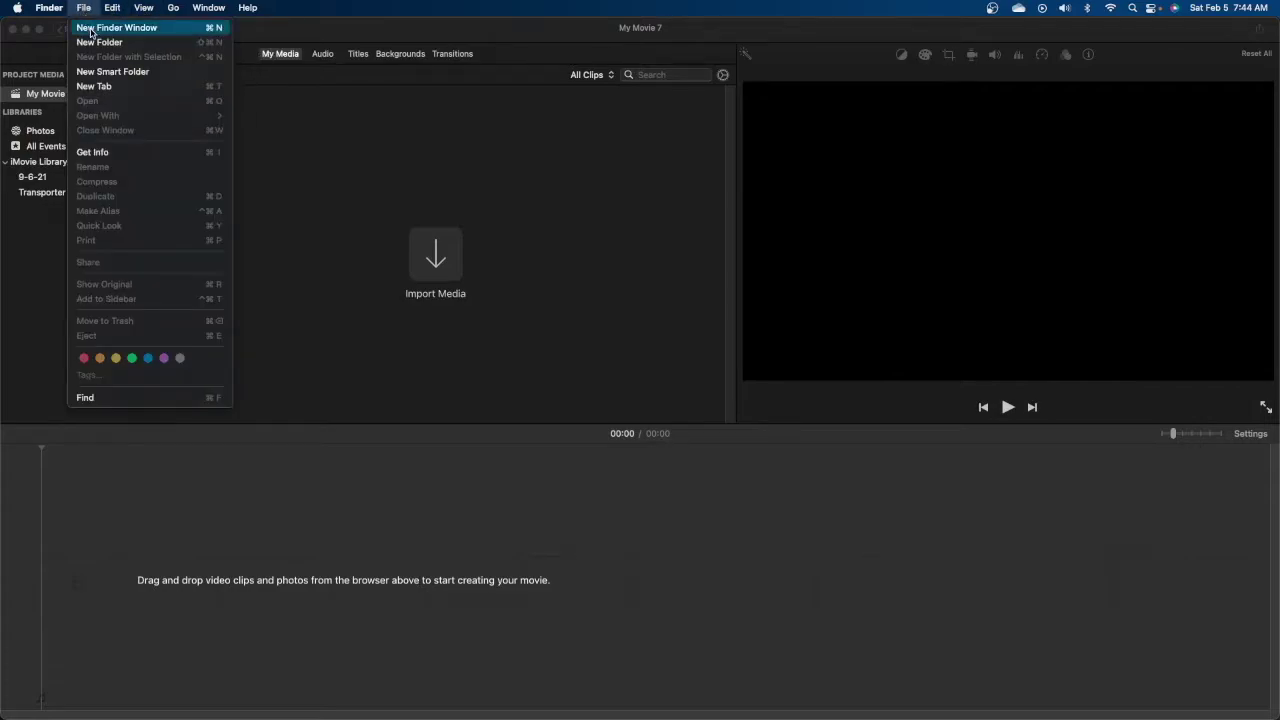
- Drag Energize After.mp4 and Energize Before.mp4 from Documents > Movies into the iMovie project
{"action": "left_click", "coordinate": [92, 28]}
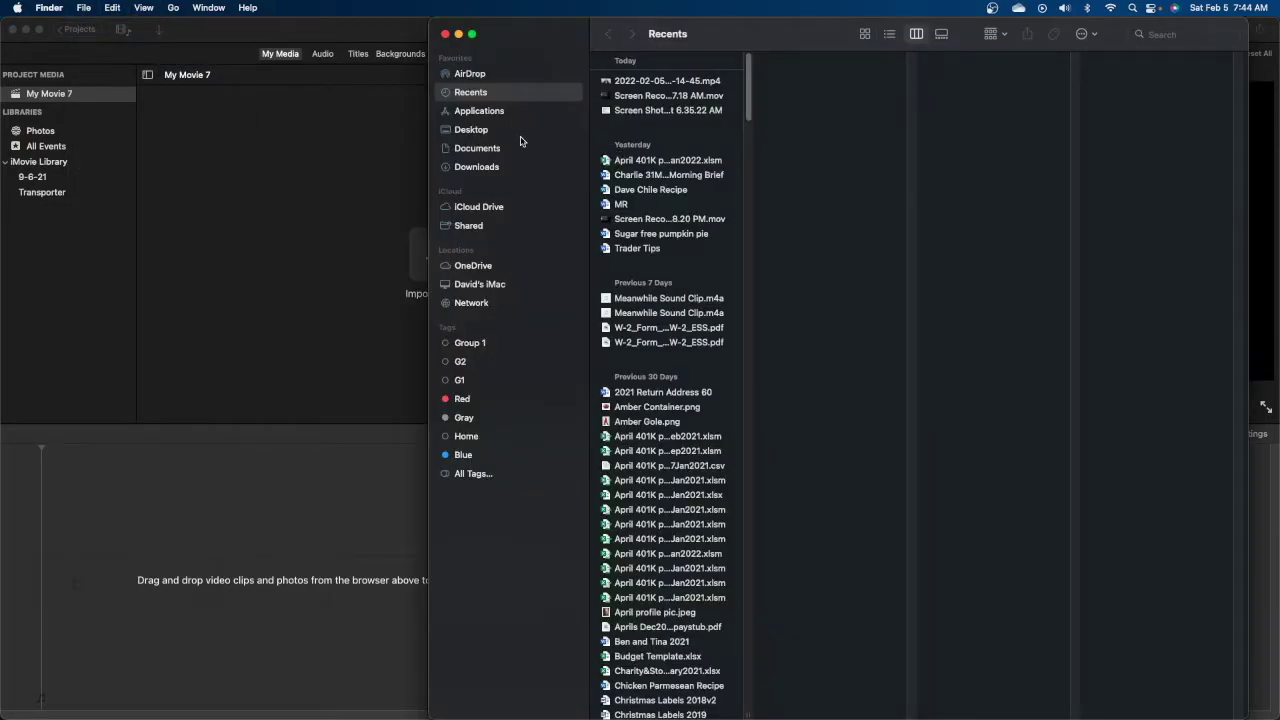
{"action": "left_click", "coordinate": [478, 150]}
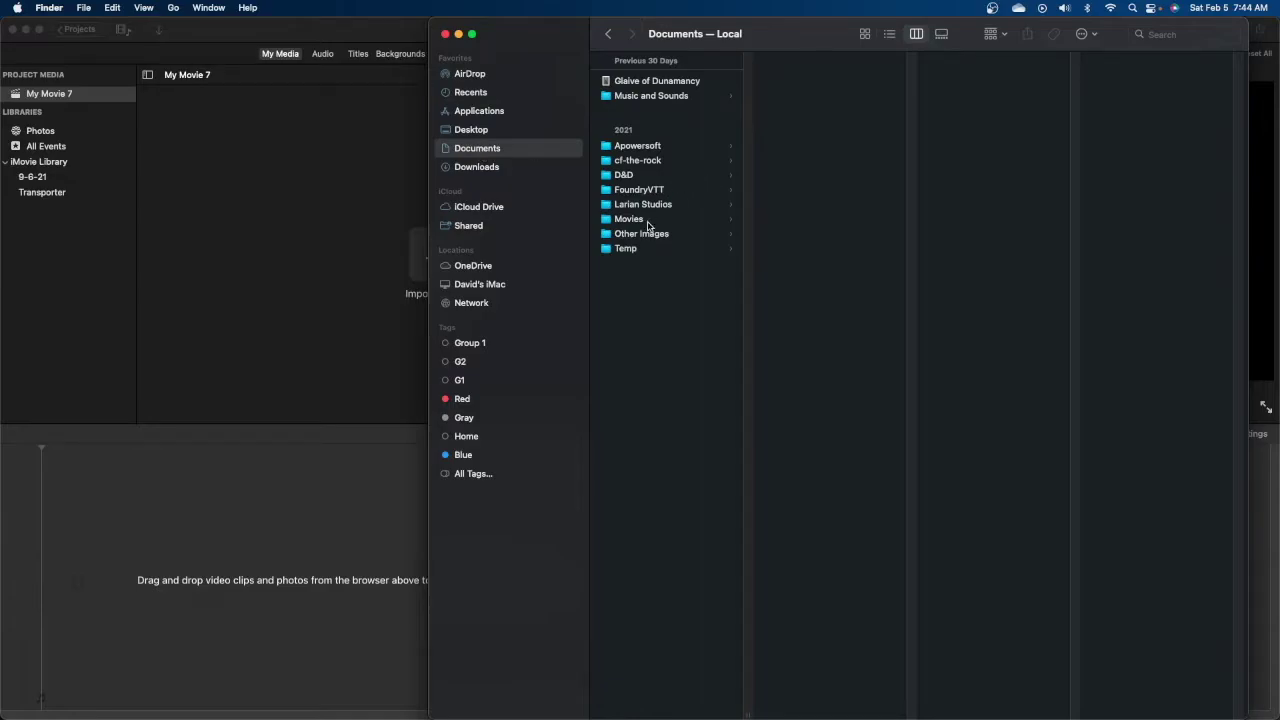
{"action": "left_click", "coordinate": [648, 220]}
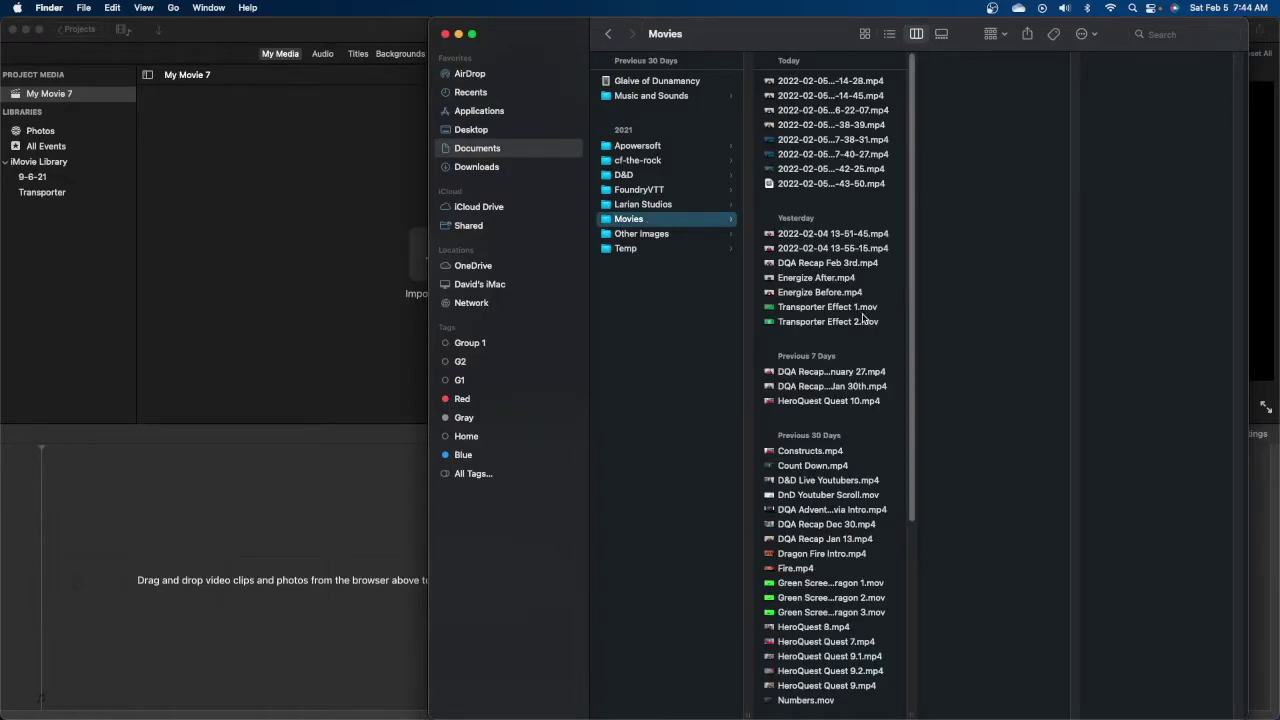
{"action": "left_click", "coordinate": [819, 279]}
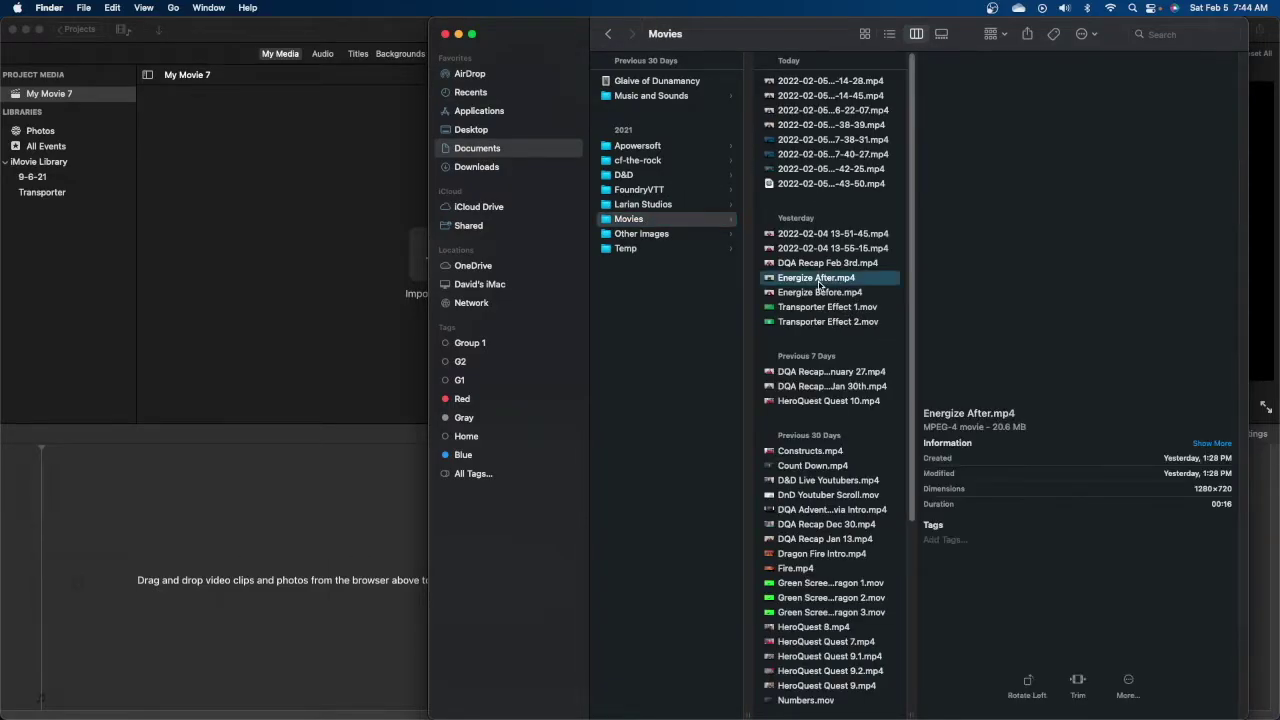
{"action": "left_click", "coordinate": [824, 293], "text": "shift"}
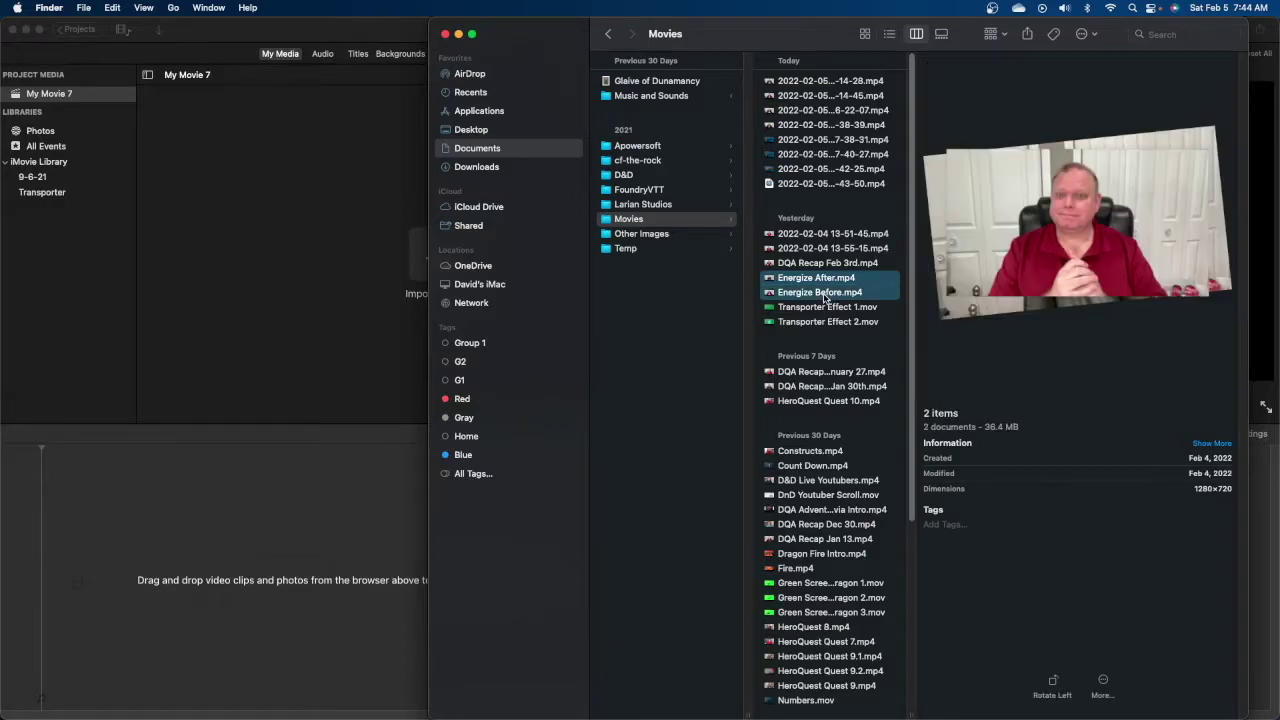
{"action": "left_click_drag", "start_coordinate": [843, 283], "coordinate": [370, 192]}
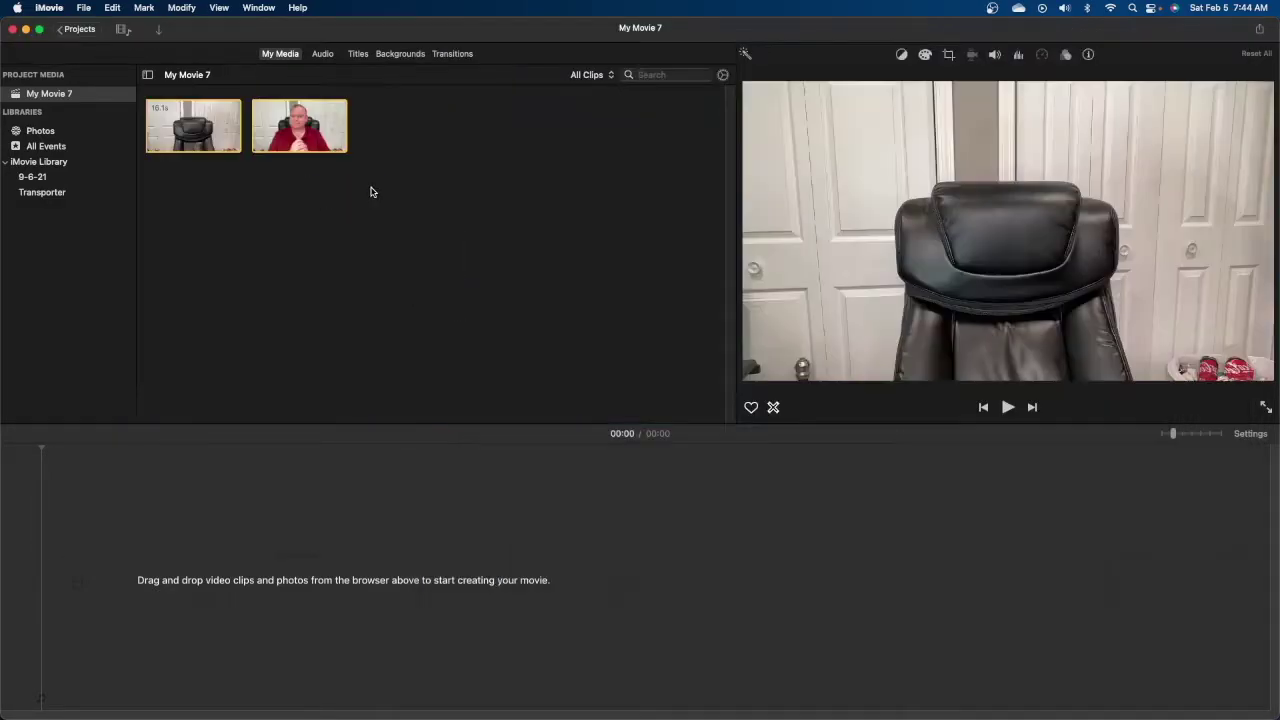
- Place the clip of the man in the timeline, followed by the empty-chair clip
{"action": "left_click_drag", "start_coordinate": [300, 125], "coordinate": [400, 545]}
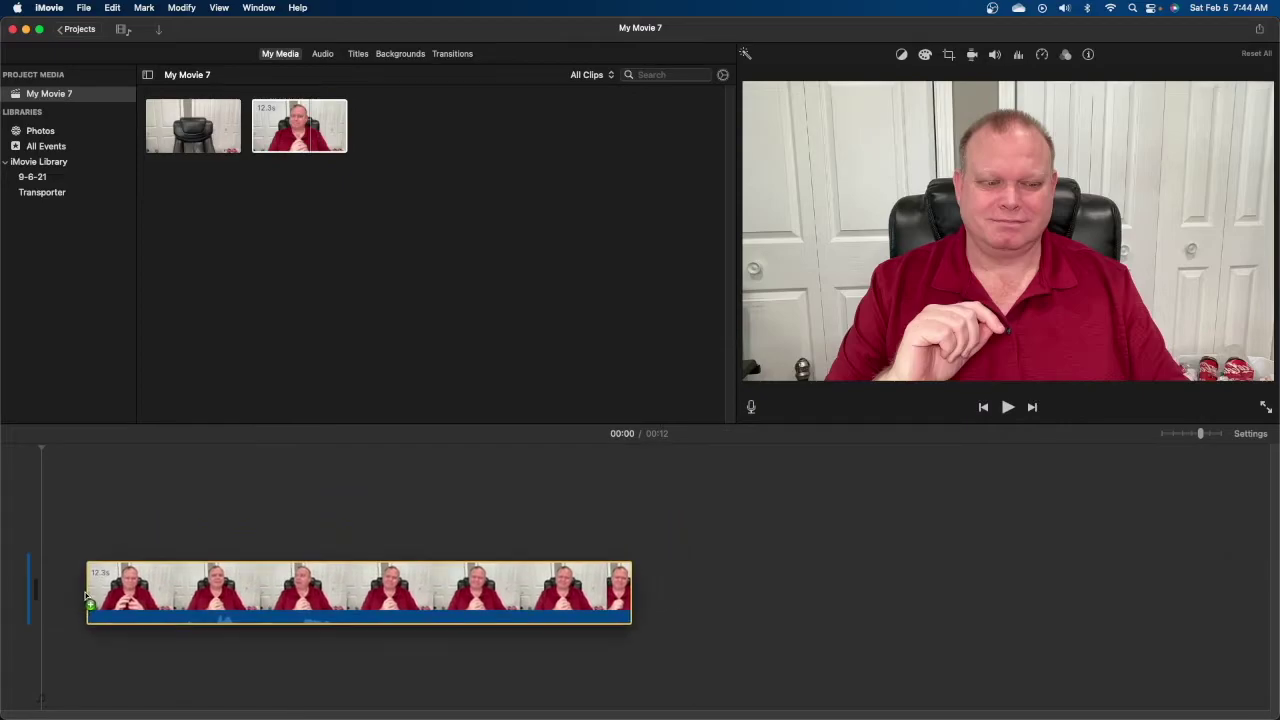
{"action": "left_click_drag", "start_coordinate": [190, 107], "coordinate": [602, 595]}
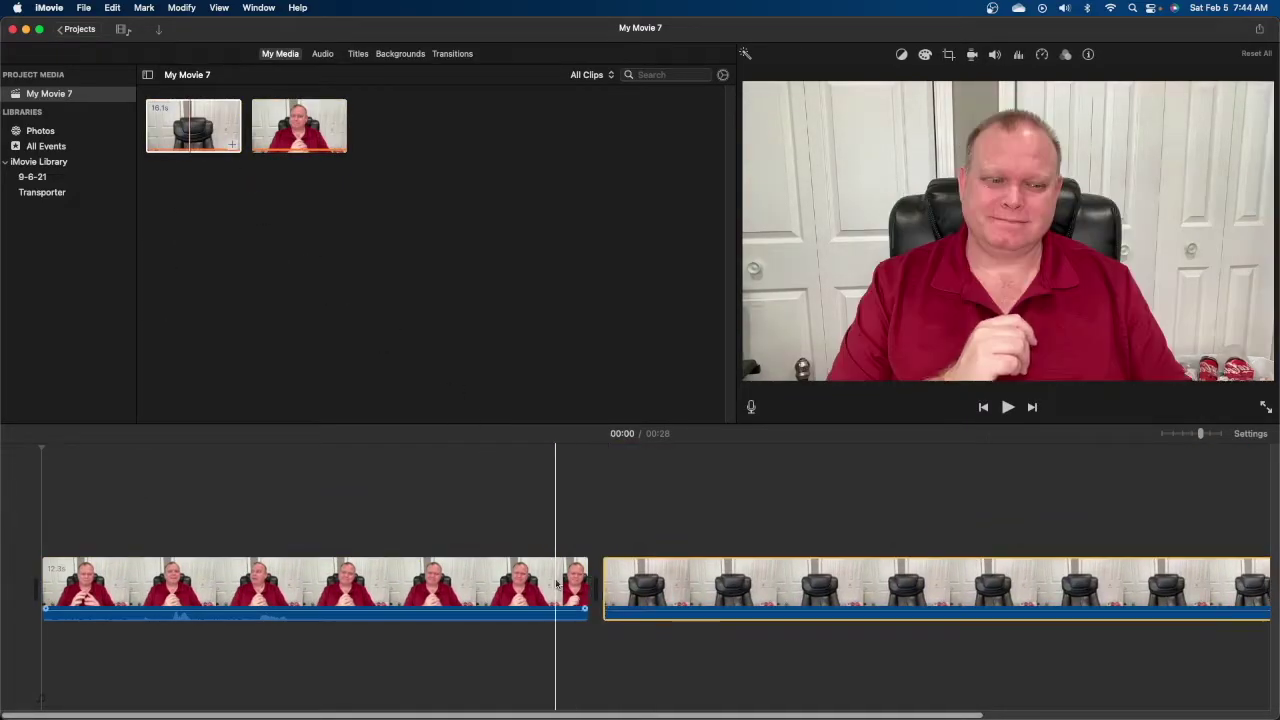
{"action": "left_click", "coordinate": [588, 309]}
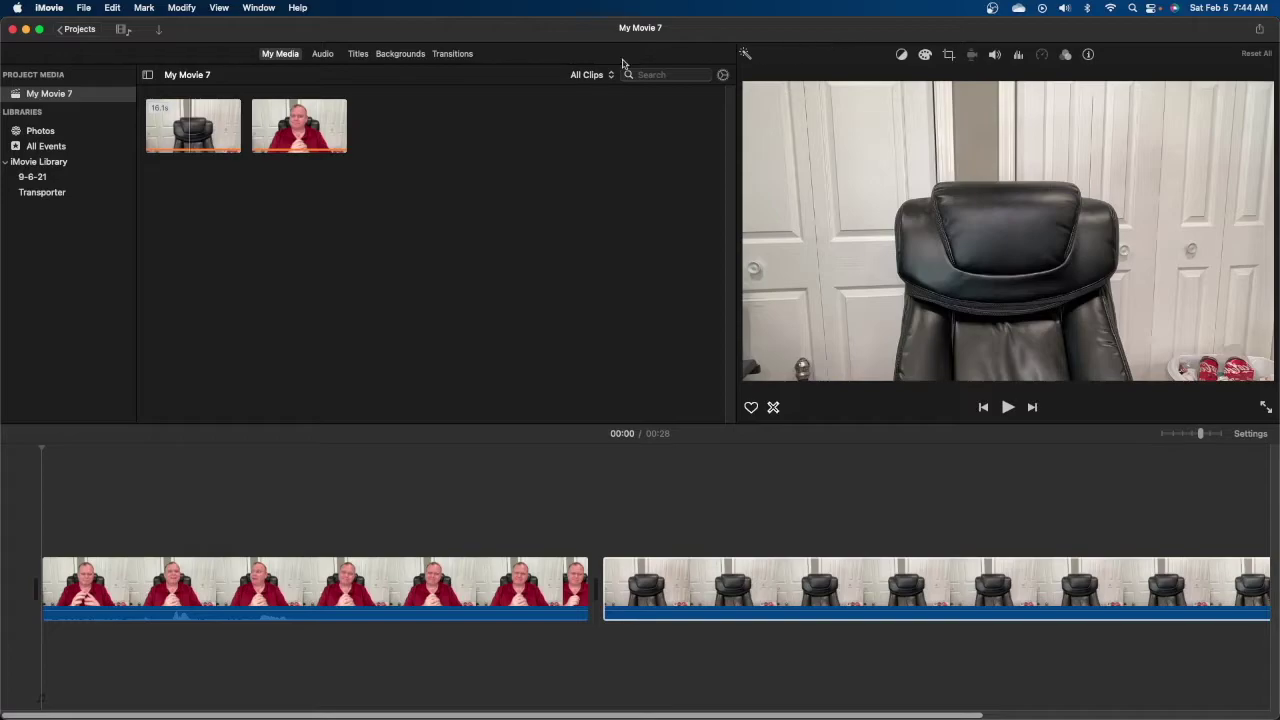
- Apply Add Cross Dissolve to the first timeline clip and play back the transition
{"action": "left_click", "coordinate": [372, 600]}
{"action": "right_click", "coordinate": [374, 601]}
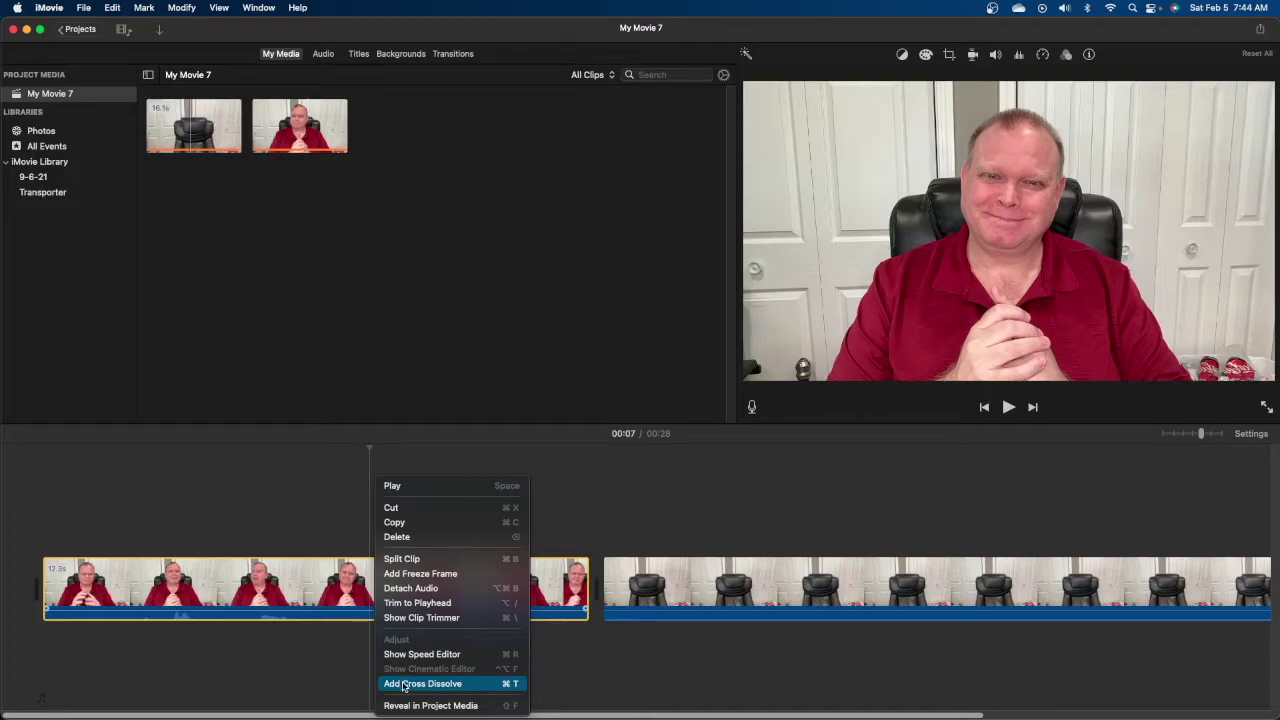
{"action": "left_click", "coordinate": [403, 684]}
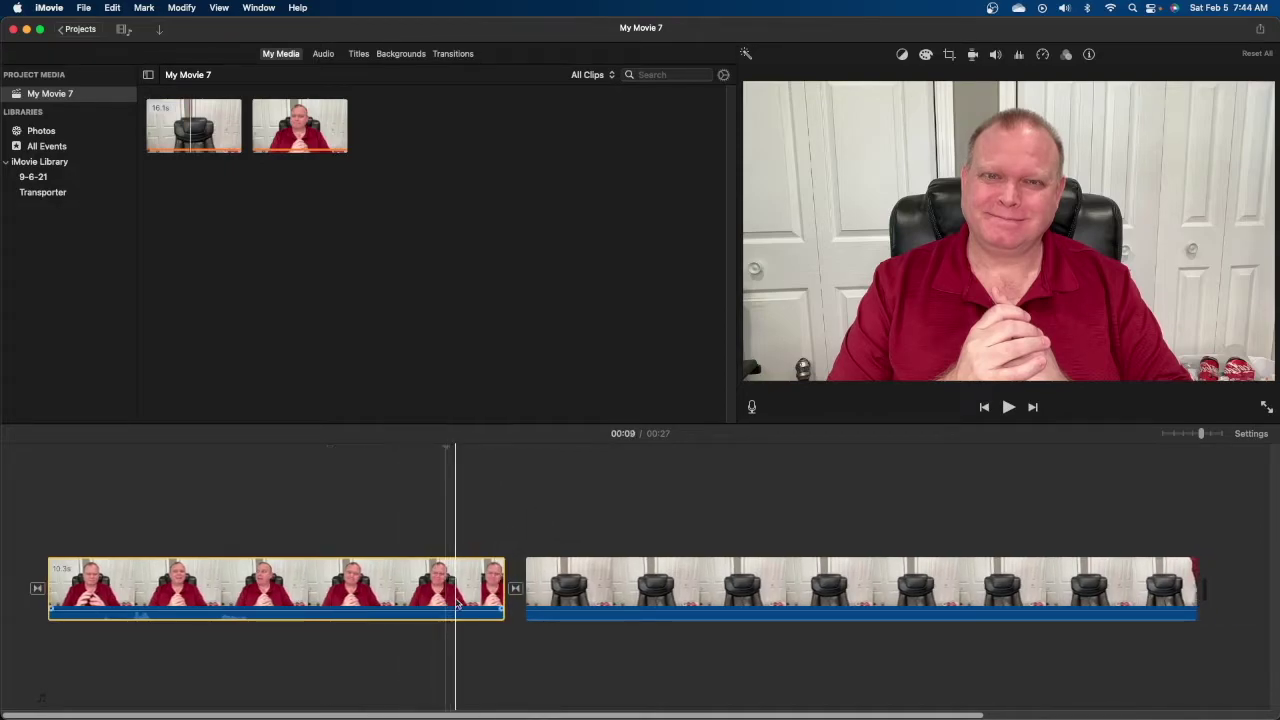
{"action": "key", "text": "space"}
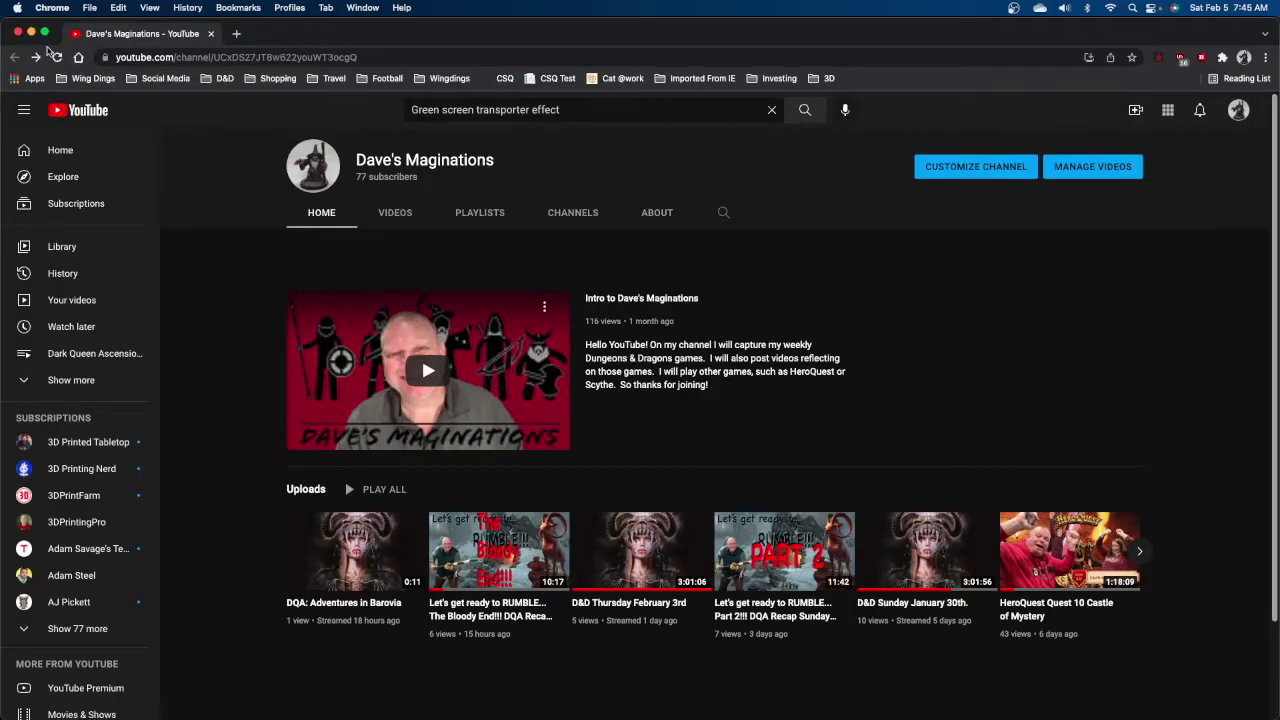
- Search YouTube for 'Green screen transporter effect' and open 'Green screen star trek transporter effects'
{"action": "left_click", "coordinate": [606, 110]}
{"action": "left_click_drag", "start_coordinate": [606, 110], "coordinate": [411, 112]}
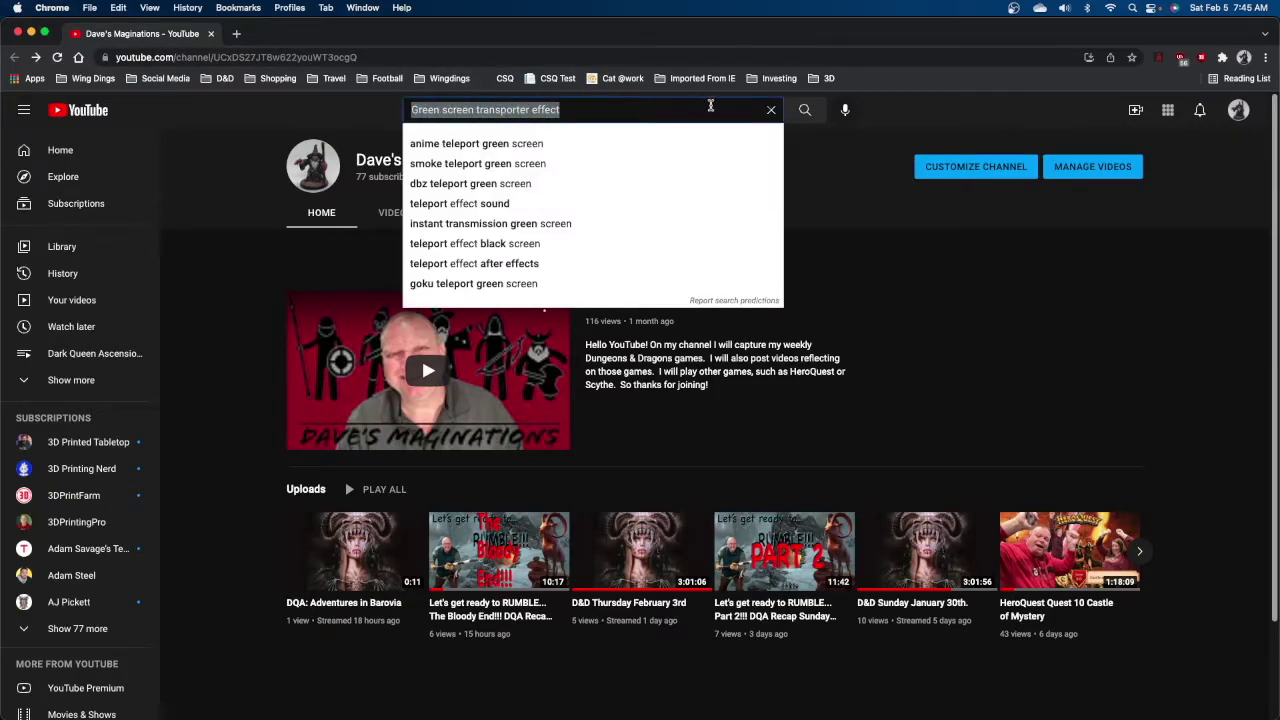
{"action": "left_click", "coordinate": [804, 111]}
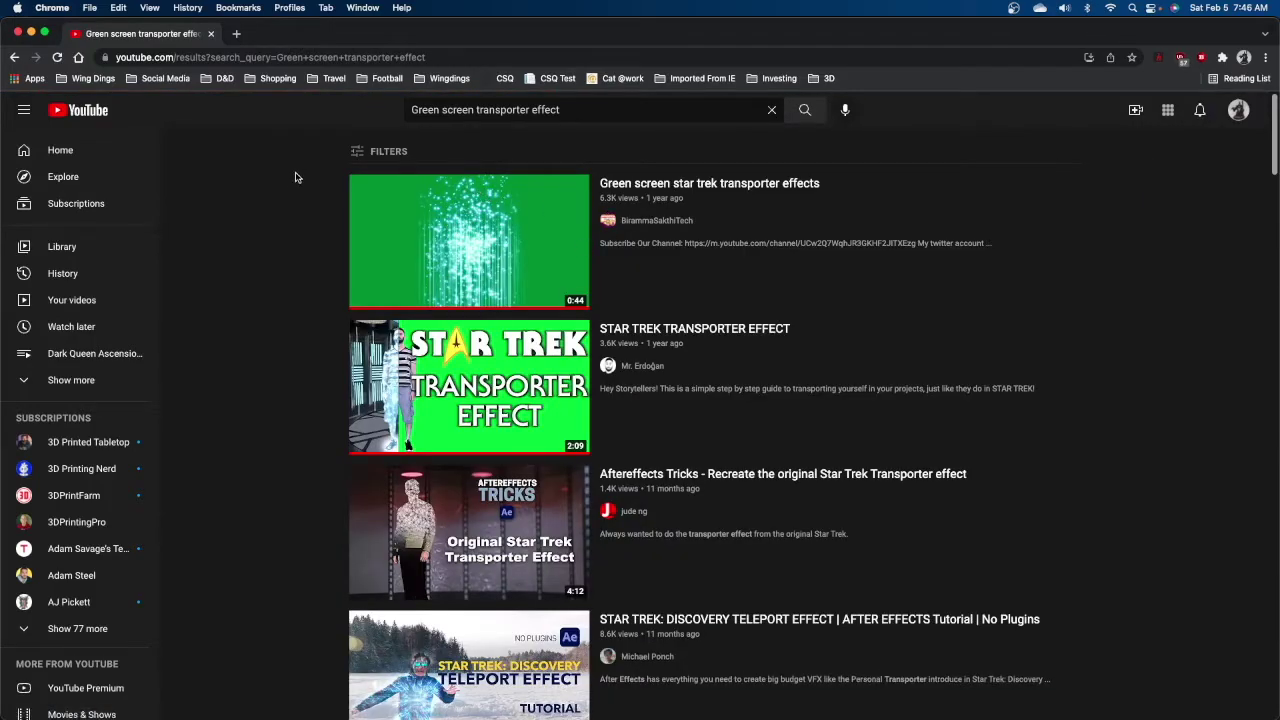
{"action": "left_click", "coordinate": [686, 186]}
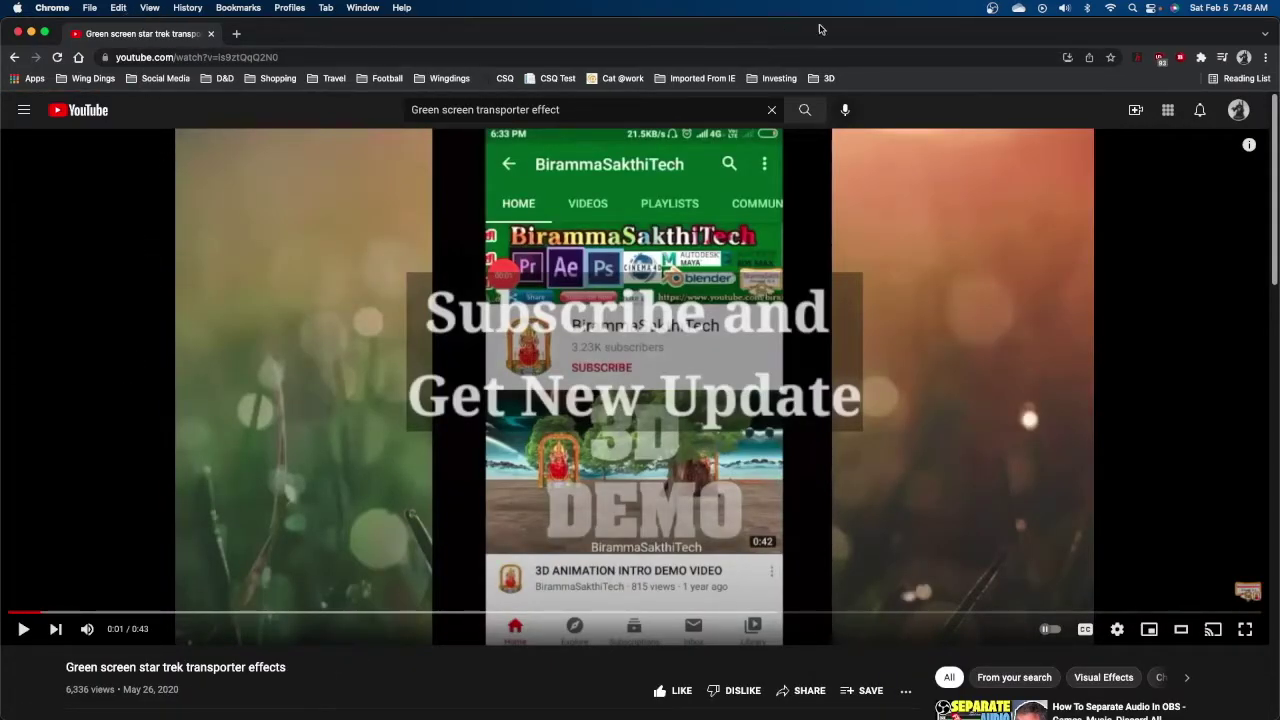
- Launch QuickTime Player via Spotlight, dismiss its Open dialog, and begin a new screen recording
{"action": "left_click", "coordinate": [1133, 9]}
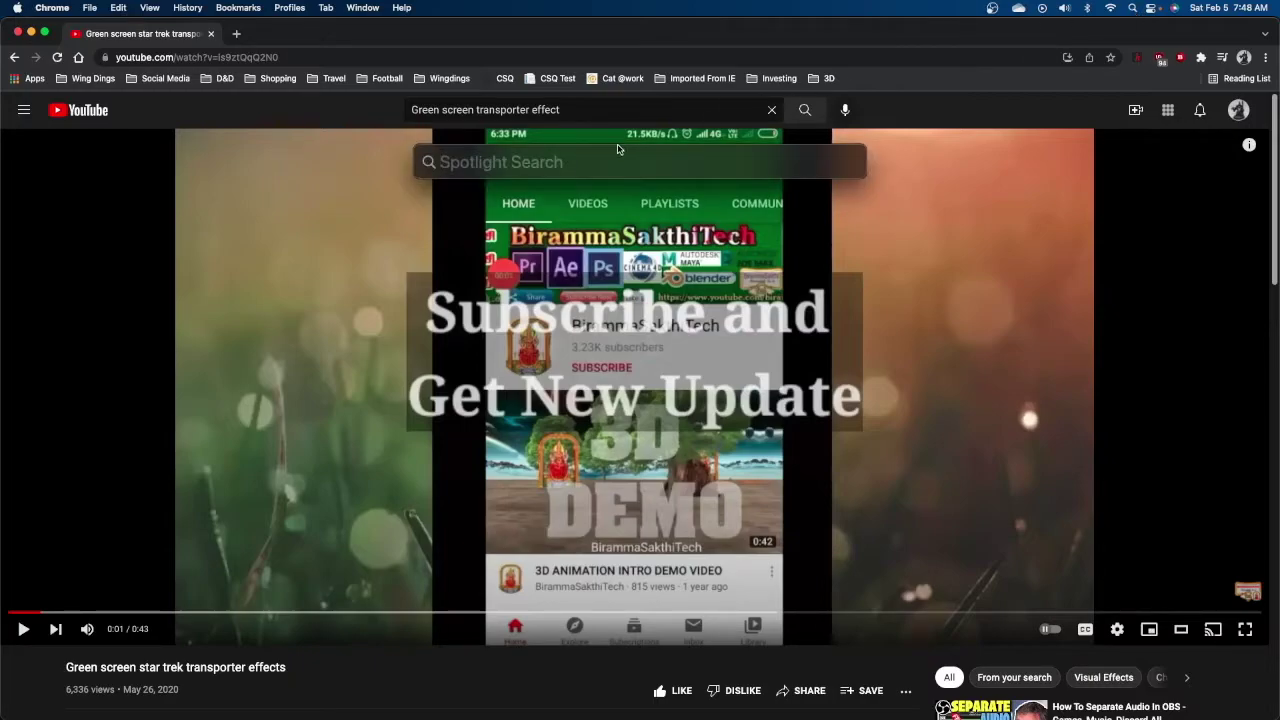
{"action": "type", "text": "q"}
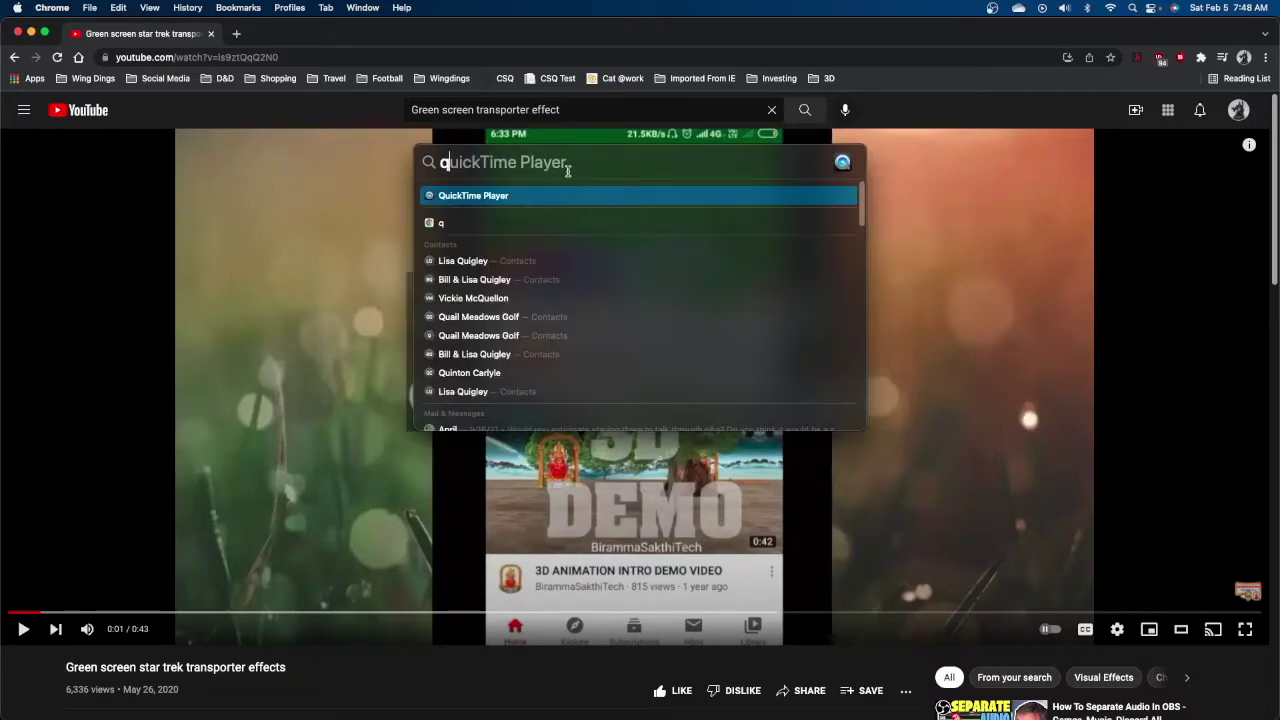
{"action": "key", "text": "Return"}
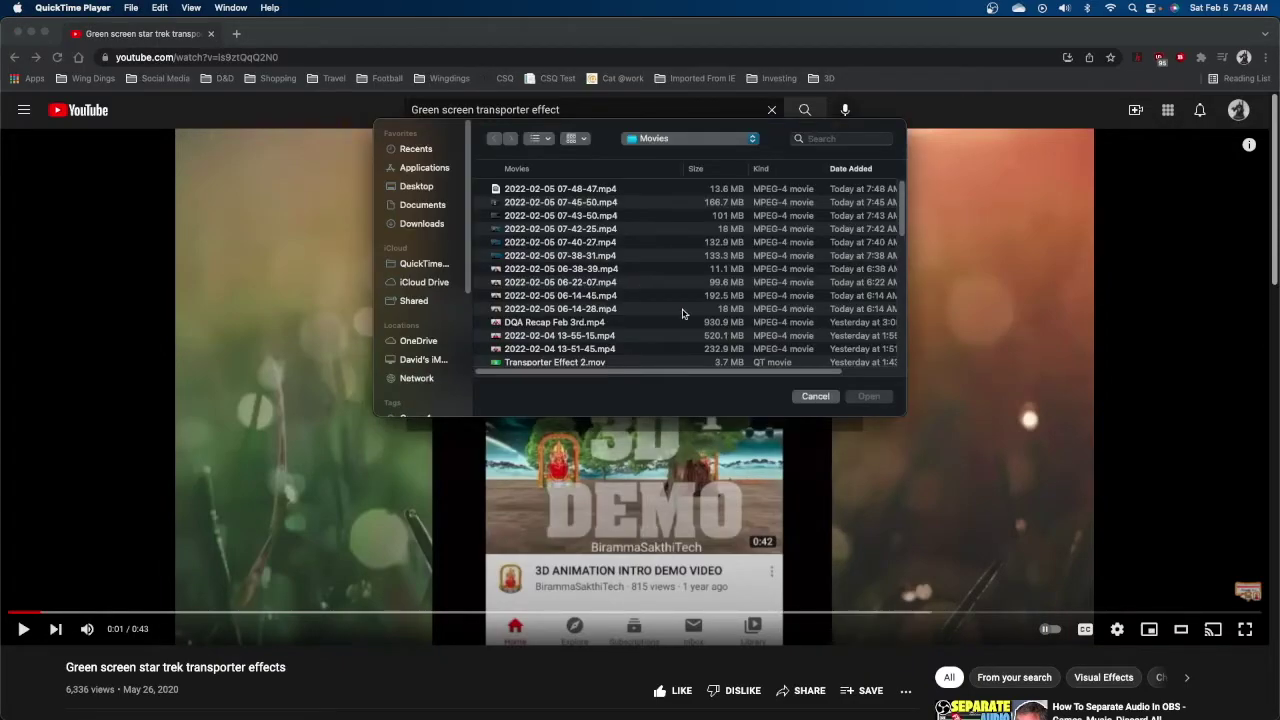
{"action": "left_click", "coordinate": [815, 396]}
{"action": "left_click", "coordinate": [140, 9]}
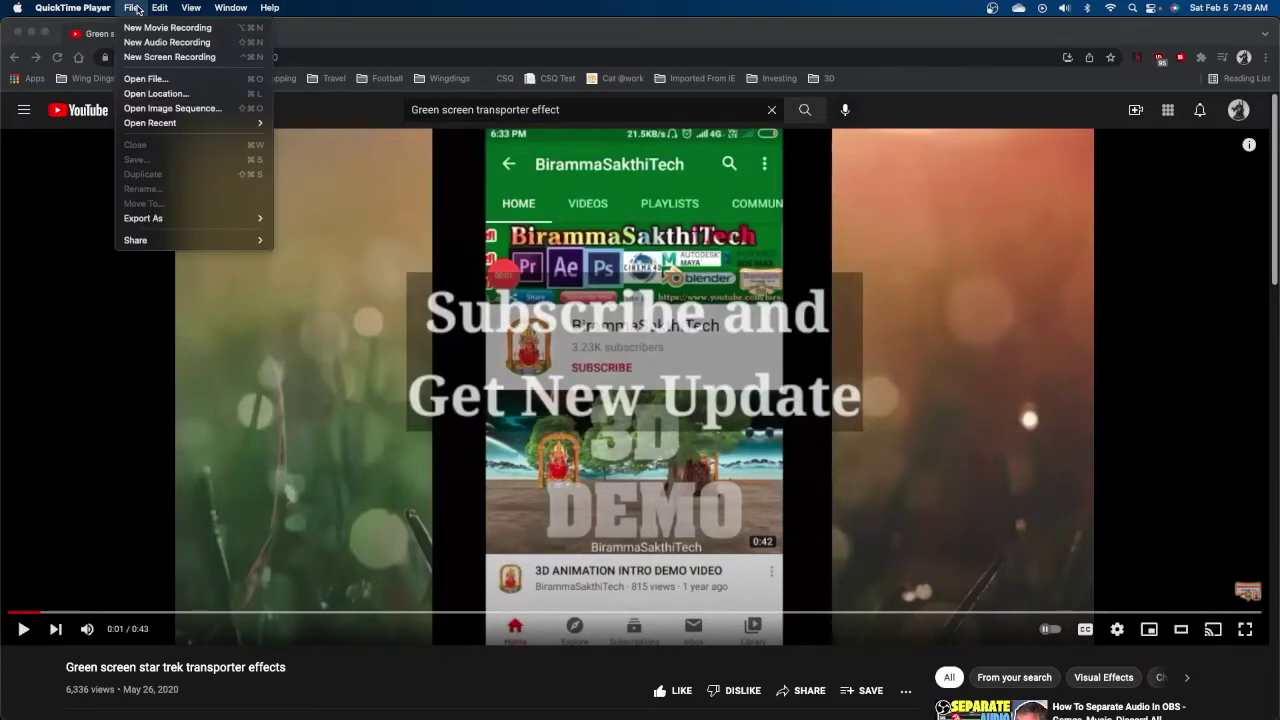
{"action": "left_click", "coordinate": [152, 58]}
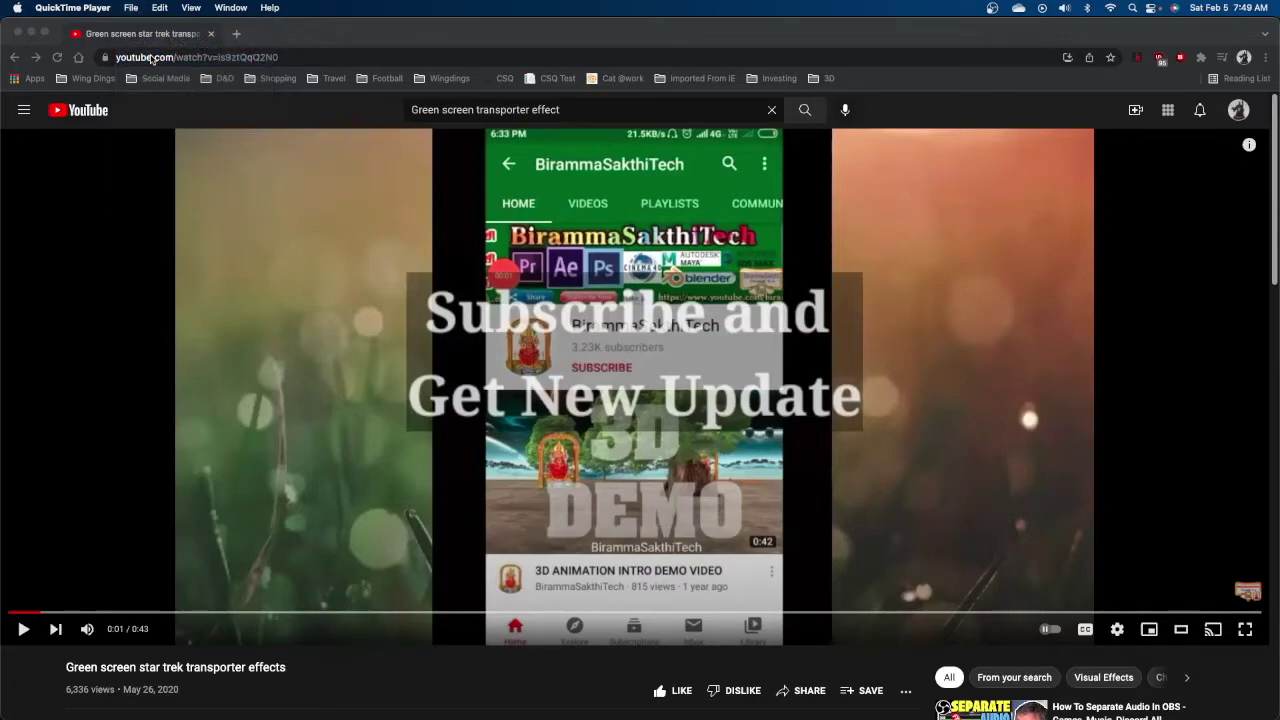
- Record the screen area over the YouTube video as the transporter effect plays, then stop recording
{"action": "left_click_drag", "start_coordinate": [174, 130], "coordinate": [180, 138]}
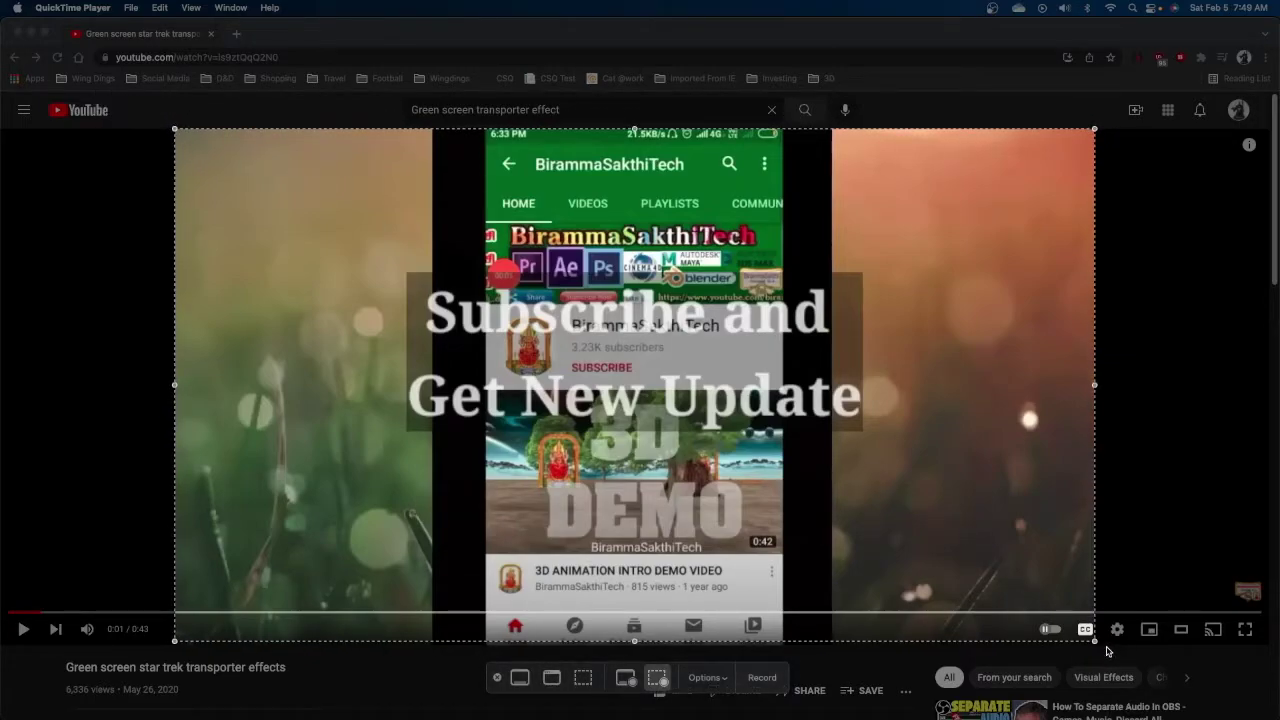
{"action": "left_click_drag", "start_coordinate": [1096, 642], "coordinate": [1096, 645]}
{"action": "left_click", "coordinate": [763, 680]}
{"action": "left_click", "coordinate": [22, 629]}
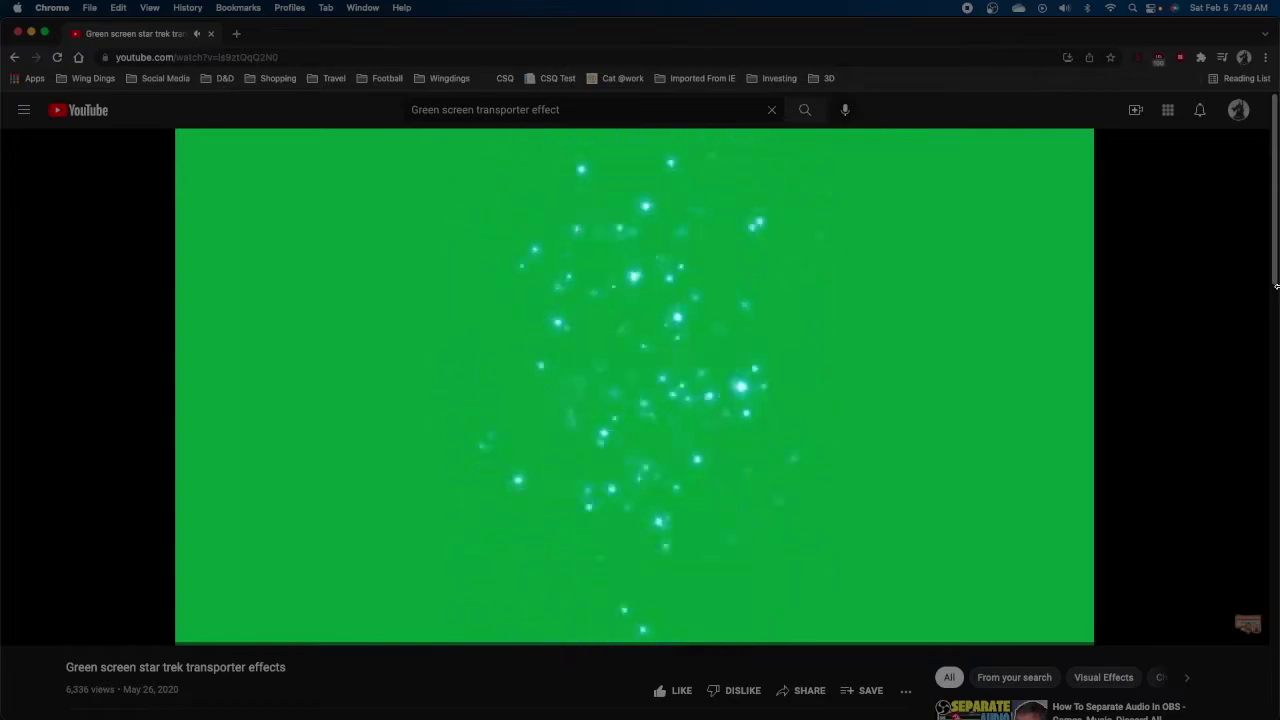
{"action": "key", "text": "space"}
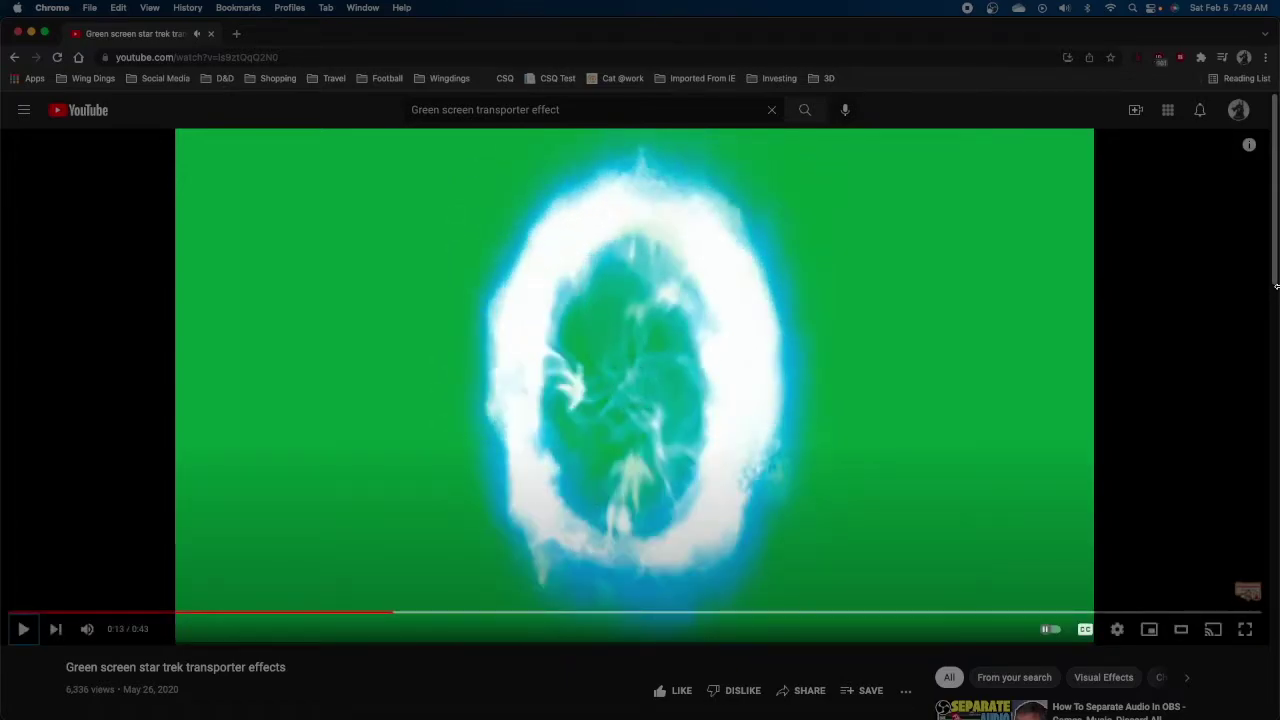
{"action": "left_click", "coordinate": [966, 12]}
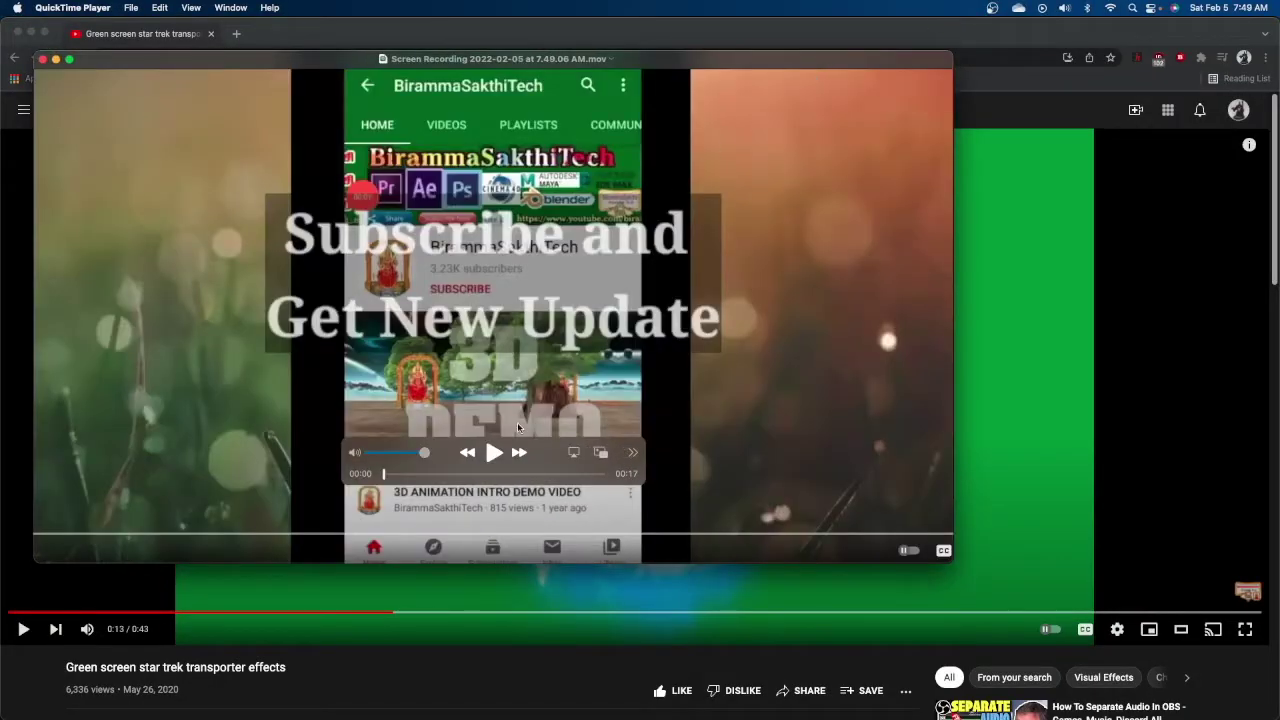
- Trim the recording to the roughly 3-second transporter sparkle section and preview it
{"action": "left_click", "coordinate": [160, 8]}
{"action": "left_click", "coordinate": [157, 310]}
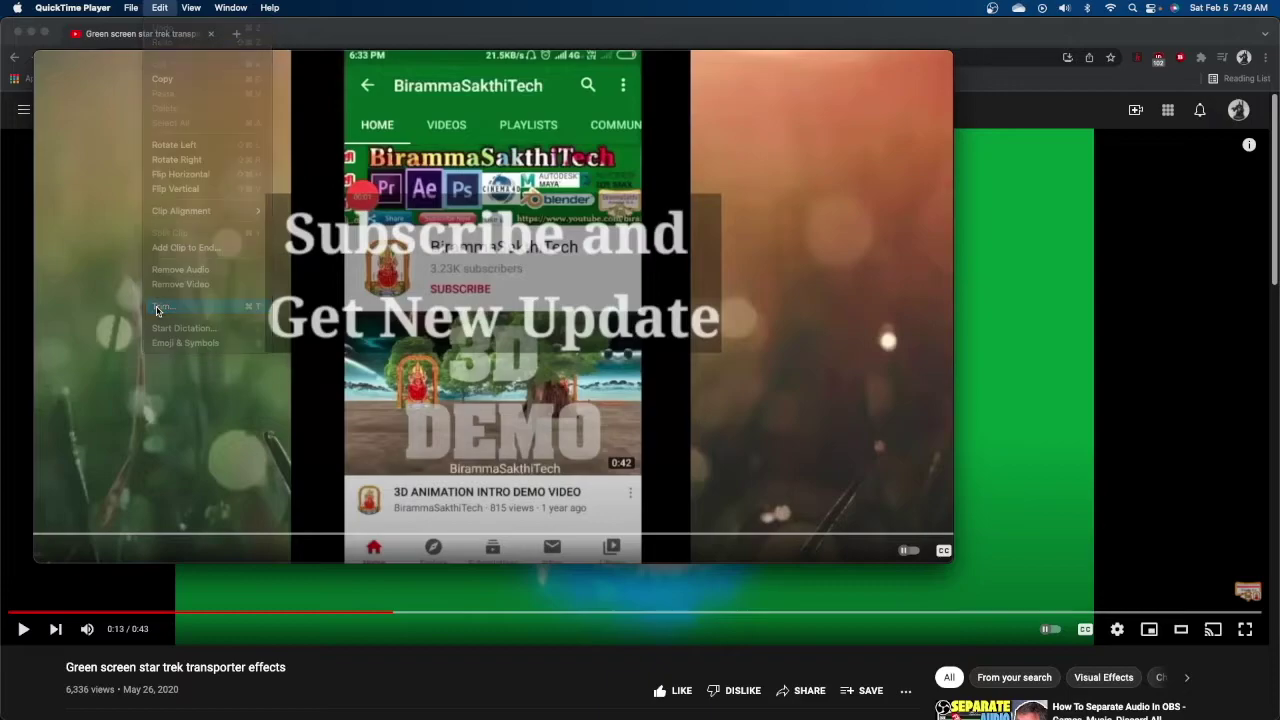
{"action": "left_click_drag", "start_coordinate": [111, 524], "coordinate": [553, 542]}
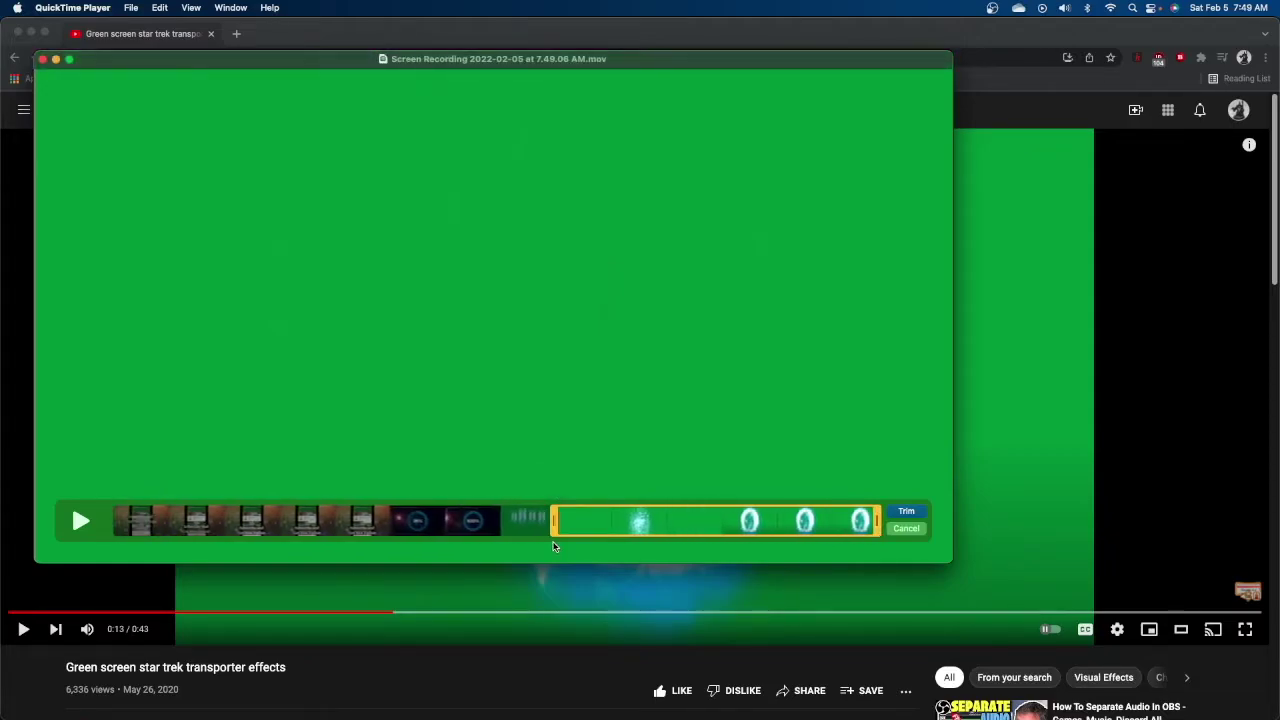
{"action": "left_click_drag", "start_coordinate": [878, 527], "coordinate": [687, 530]}
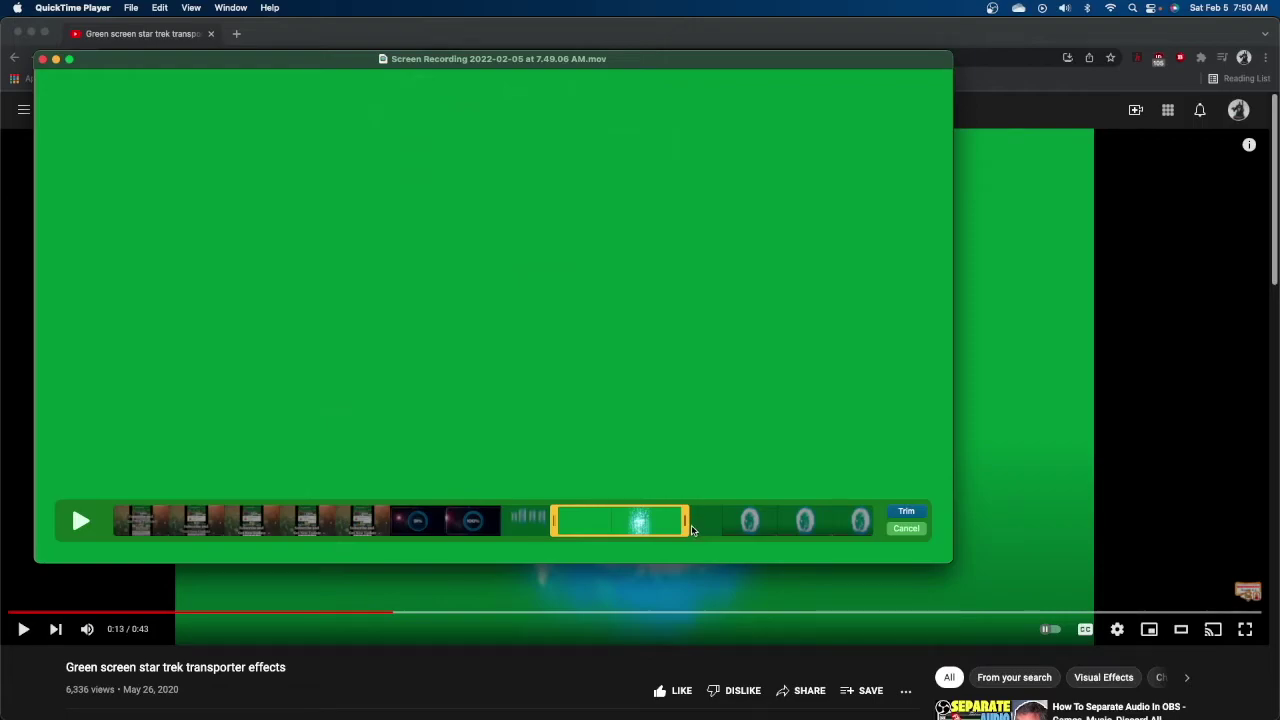
{"action": "left_click_drag", "start_coordinate": [690, 530], "coordinate": [690, 530]}
{"action": "left_click", "coordinate": [908, 512]}
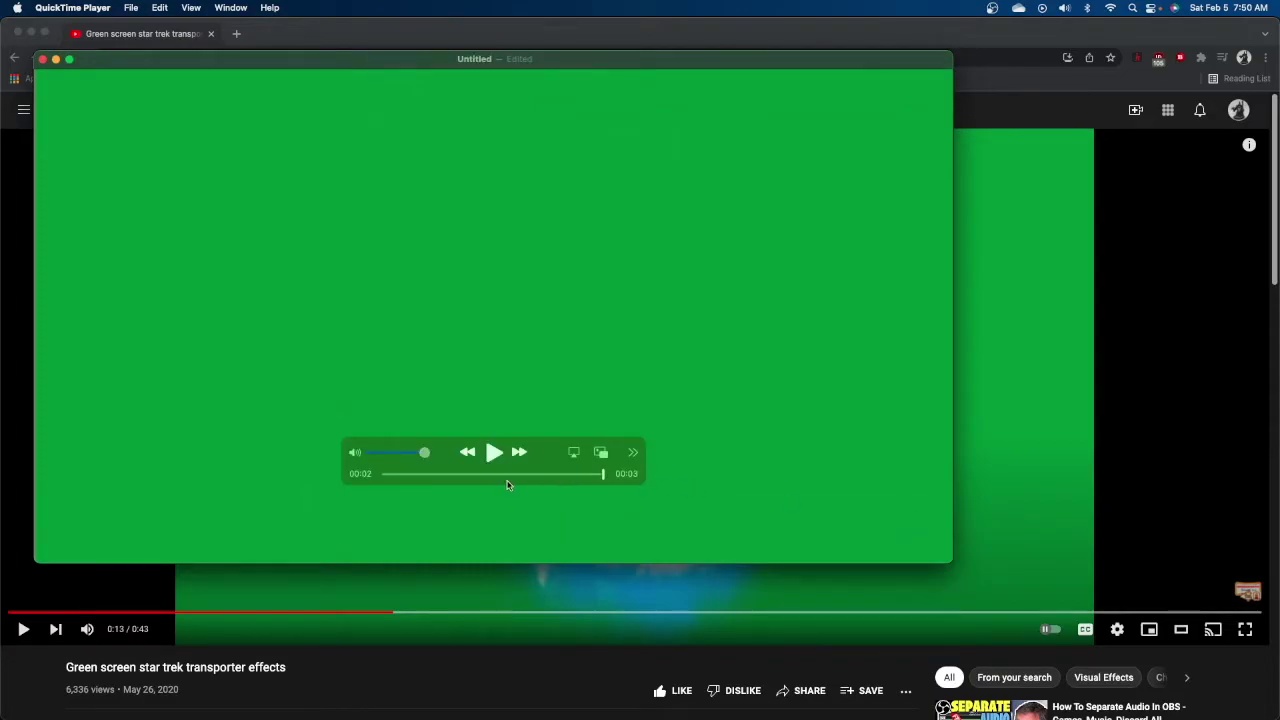
{"action": "left_click", "coordinate": [494, 453]}
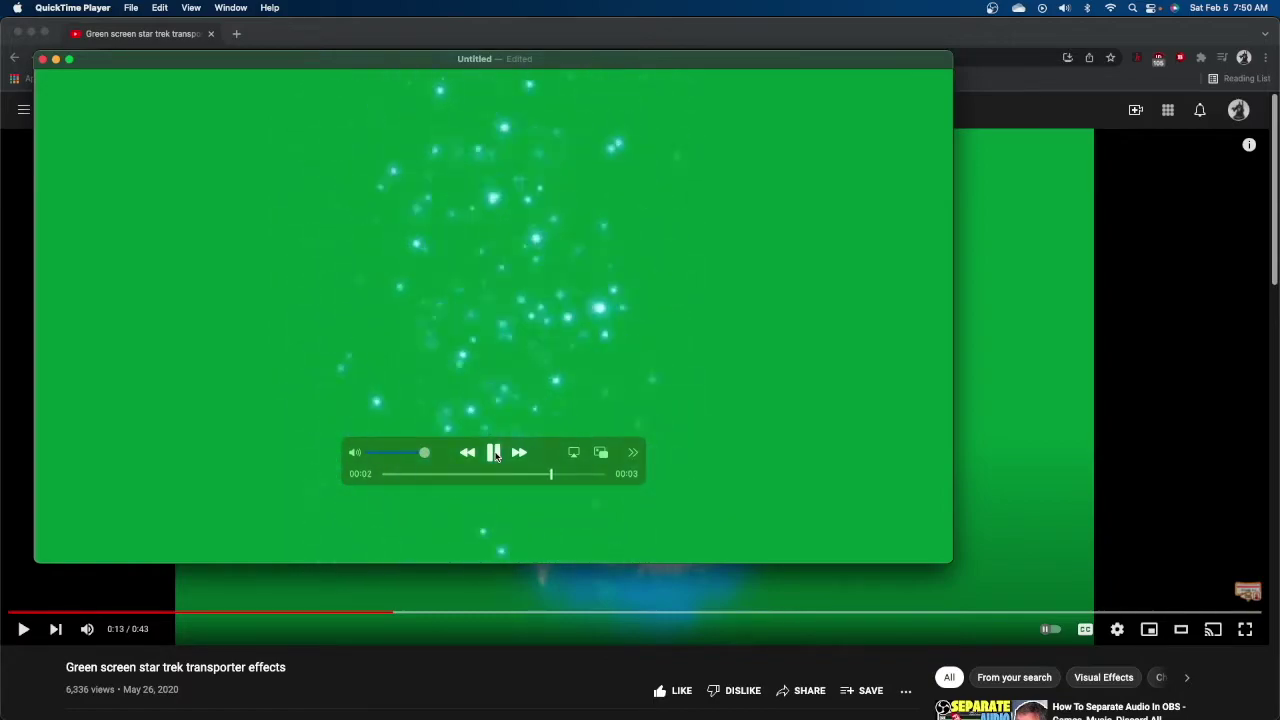
{"action": "left_click", "coordinate": [130, 10]}
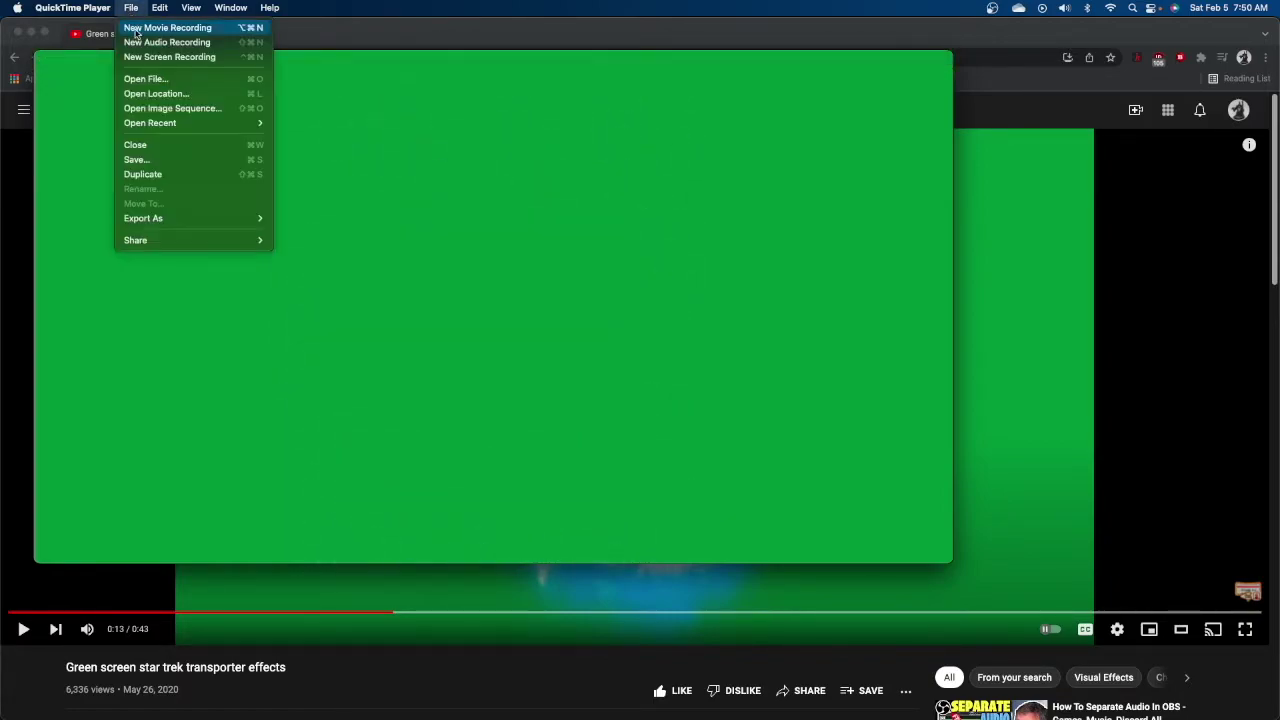
- Save the trimmed sparkle clip as 'Transport Effect' in Movies and switch applications
{"action": "left_click", "coordinate": [138, 160]}
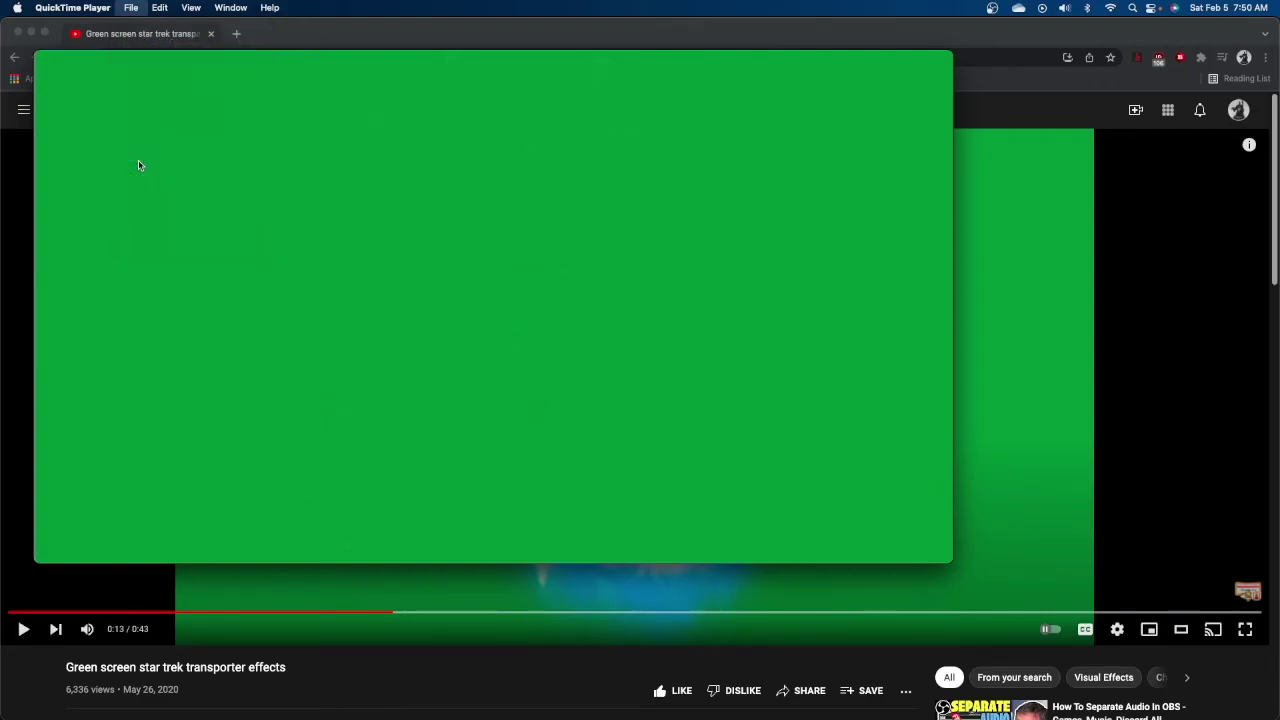
{"action": "type", "text": "Transporter"}
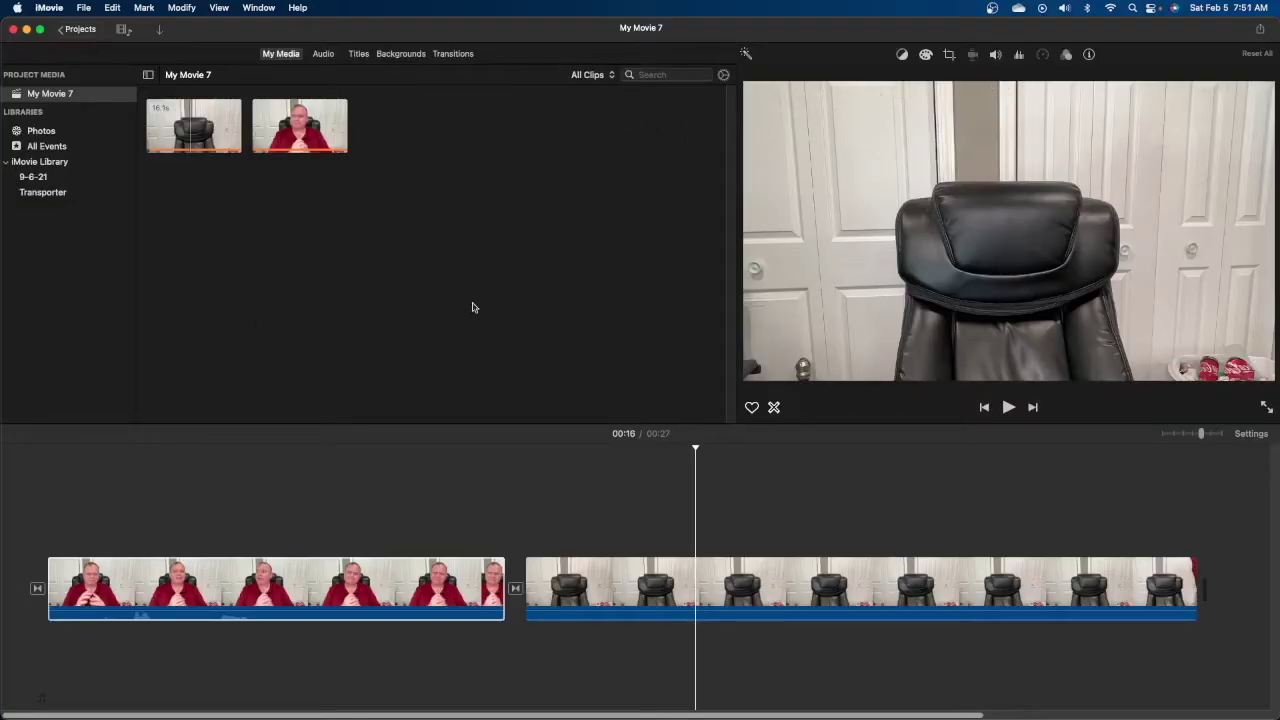
{"action": "key", "text": "super+Tab"}
{"action": "key", "text": "super+Tab"}
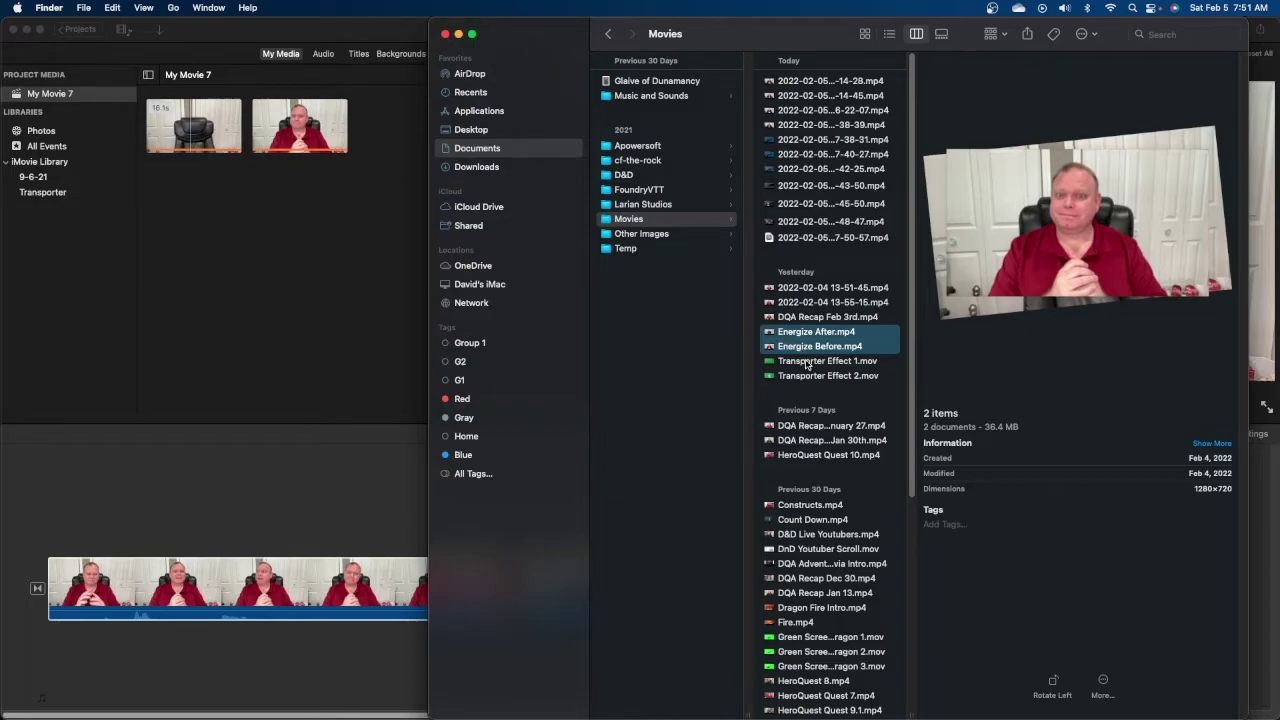
- Drag Transporter Effect 2.mov from the Finder Movies folder into iMovie's My Media
{"action": "left_click", "coordinate": [809, 377]}
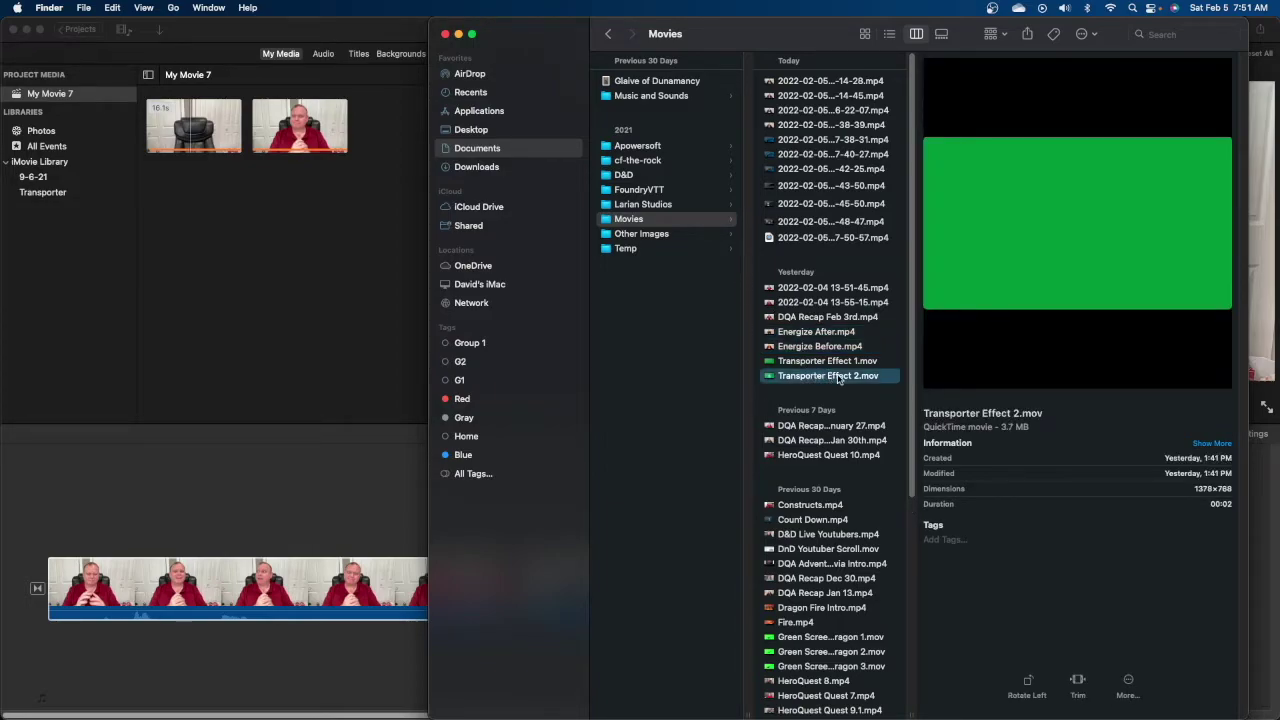
{"action": "left_click_drag", "start_coordinate": [838, 379], "coordinate": [305, 230]}
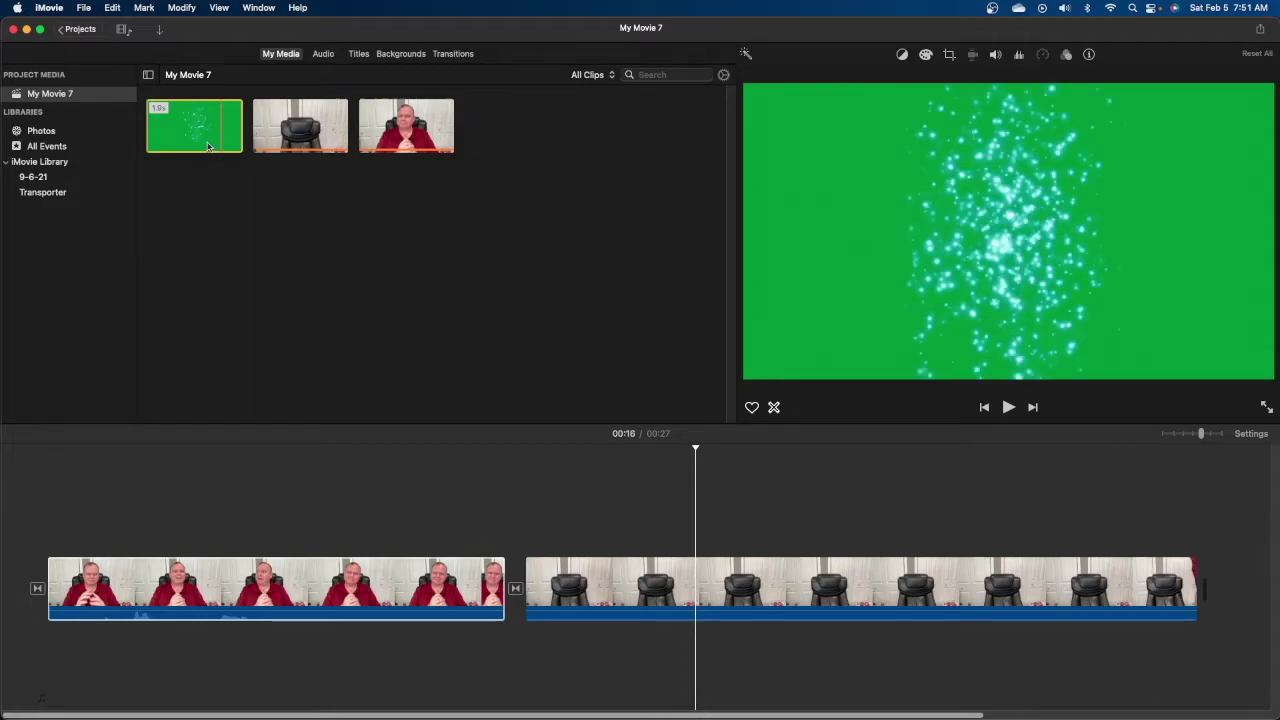
- Place the sparkle clip above the first clip's end and set its overlay to Green/Blue Screen
{"action": "left_click_drag", "start_coordinate": [212, 160], "coordinate": [495, 514]}
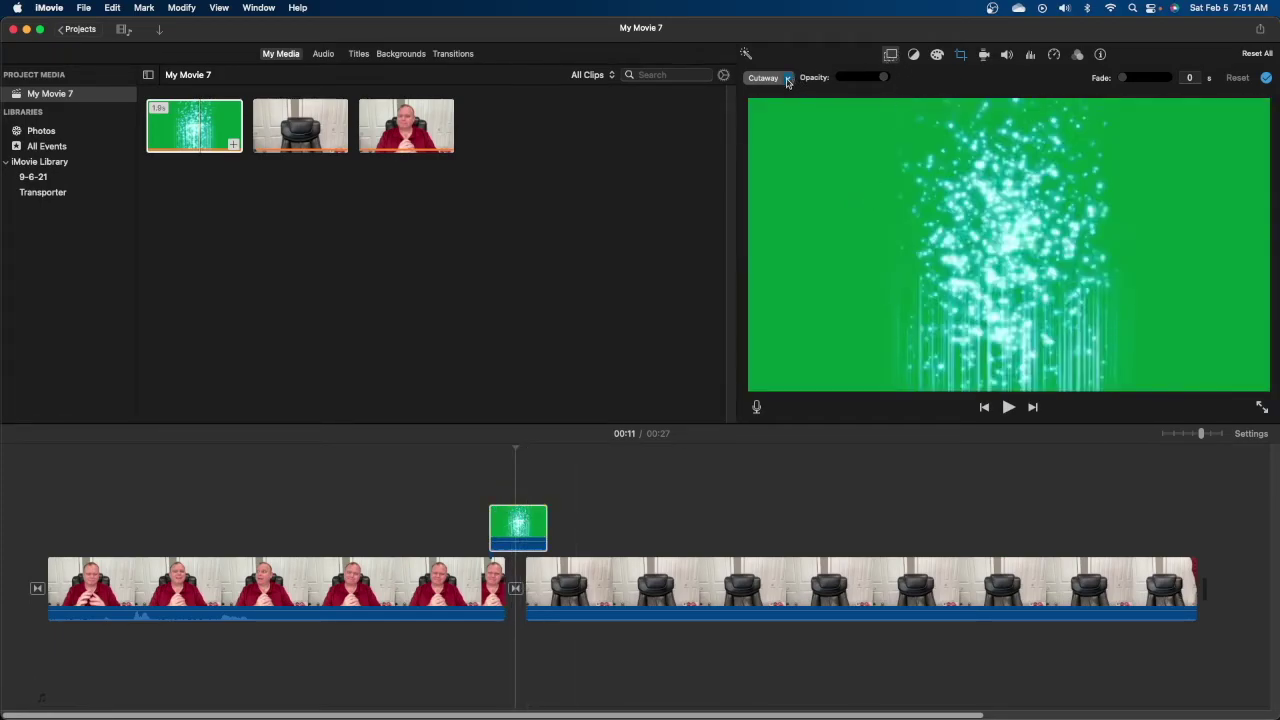
{"action": "left_click", "coordinate": [890, 55]}
{"action": "left_click", "coordinate": [890, 55]}
{"action": "left_click", "coordinate": [789, 78]}
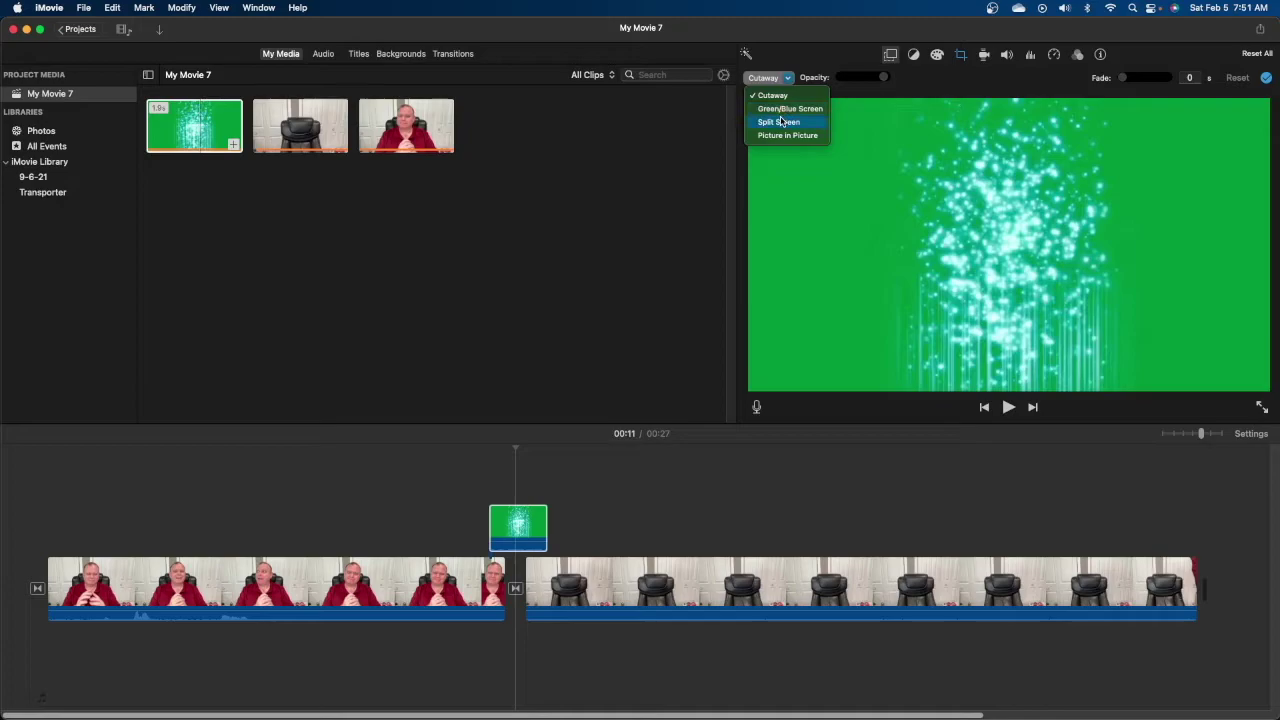
{"action": "left_click", "coordinate": [783, 110]}
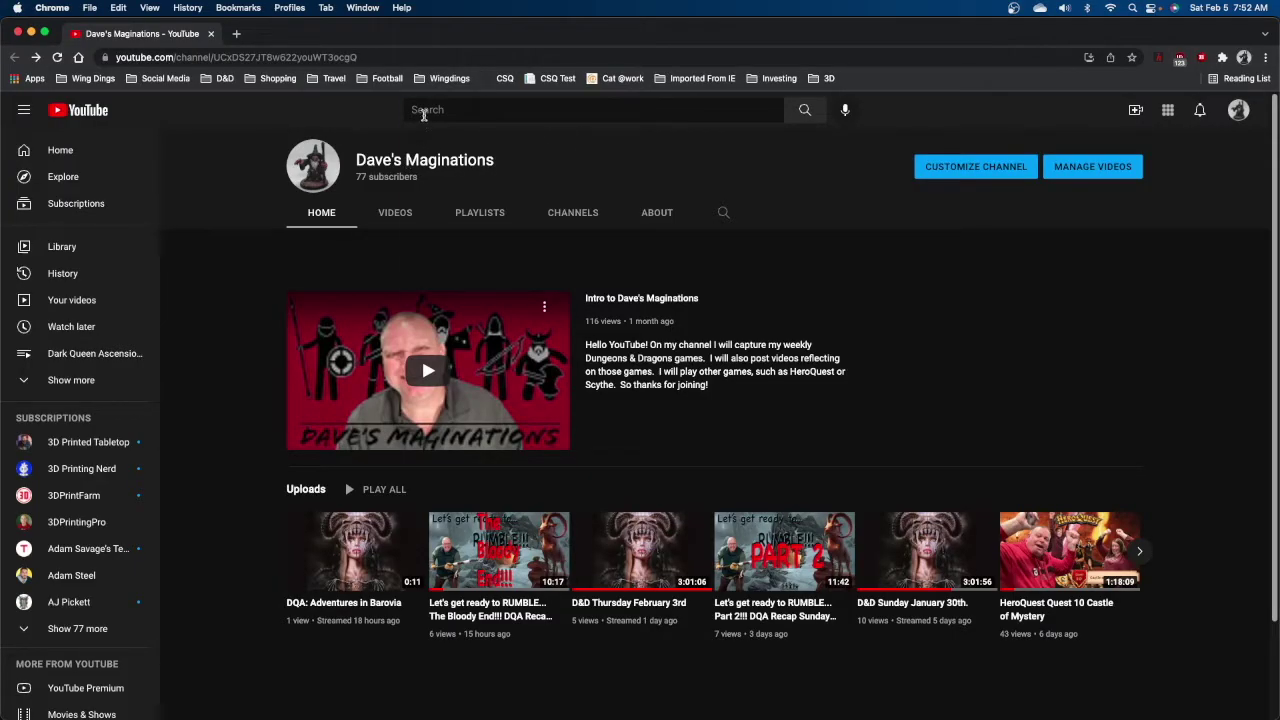
- Search YouTube for 'transporter sound effect star trek' from the typed suggestion 'Transporter Sou'
{"action": "left_click", "coordinate": [424, 115]}
{"action": "type", "text": "Tra"}
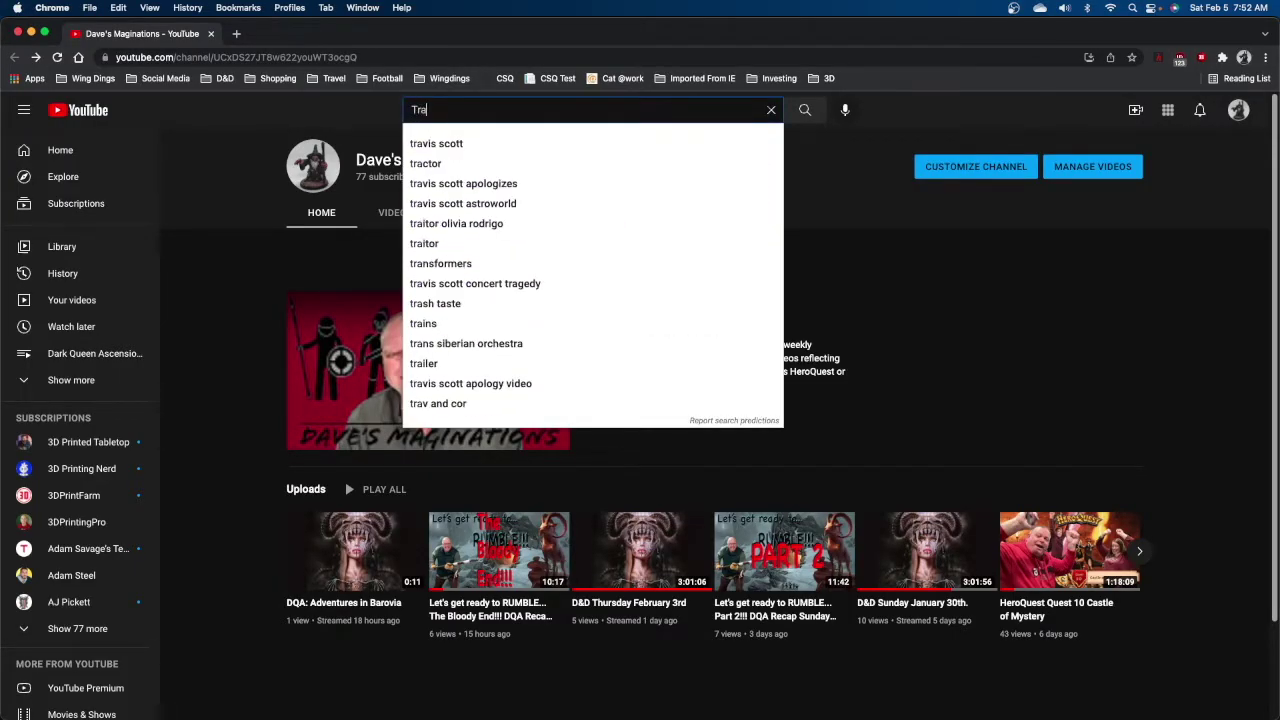
{"action": "type", "text": "nsporter"}
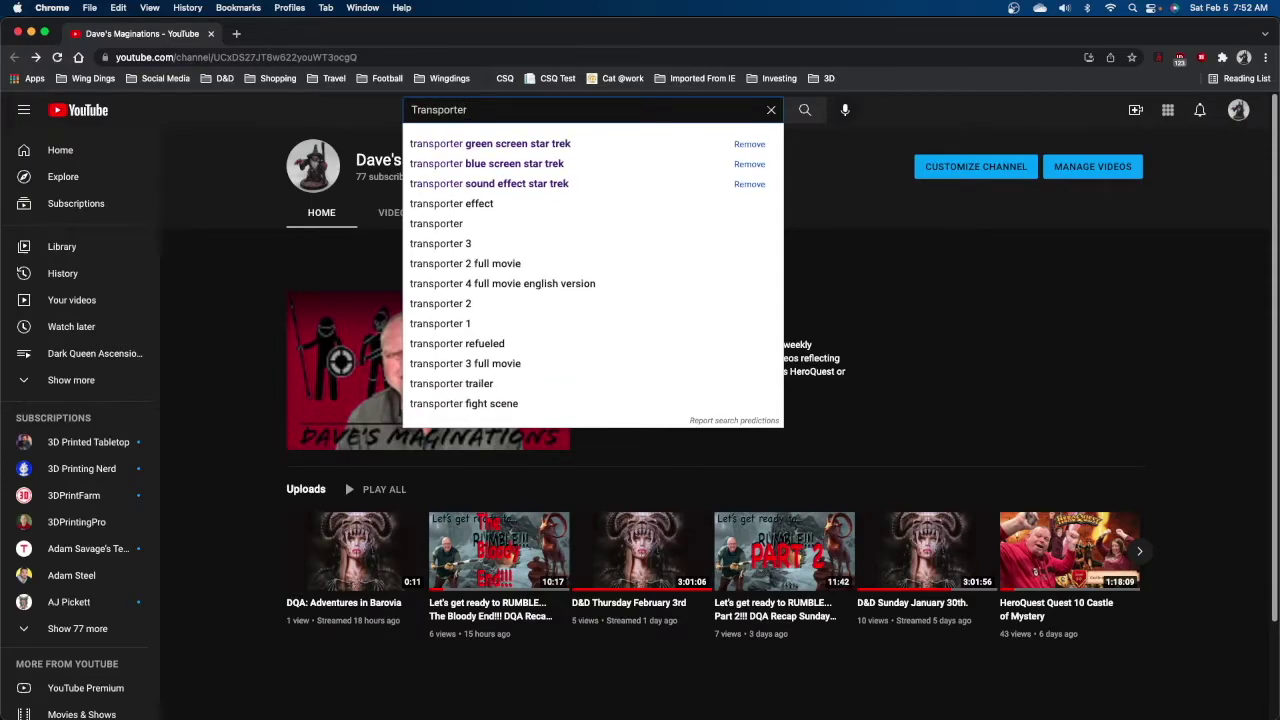
{"action": "type", "text": " Sou"}
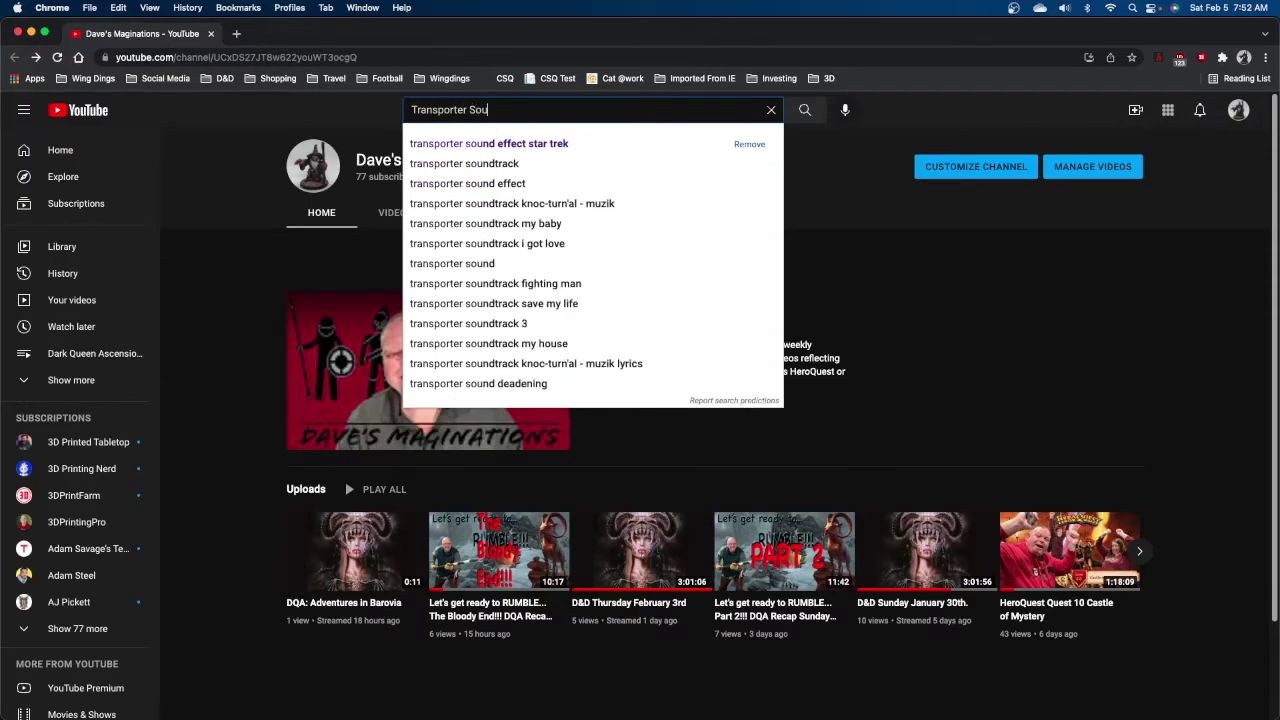
{"action": "left_click", "coordinate": [458, 146]}
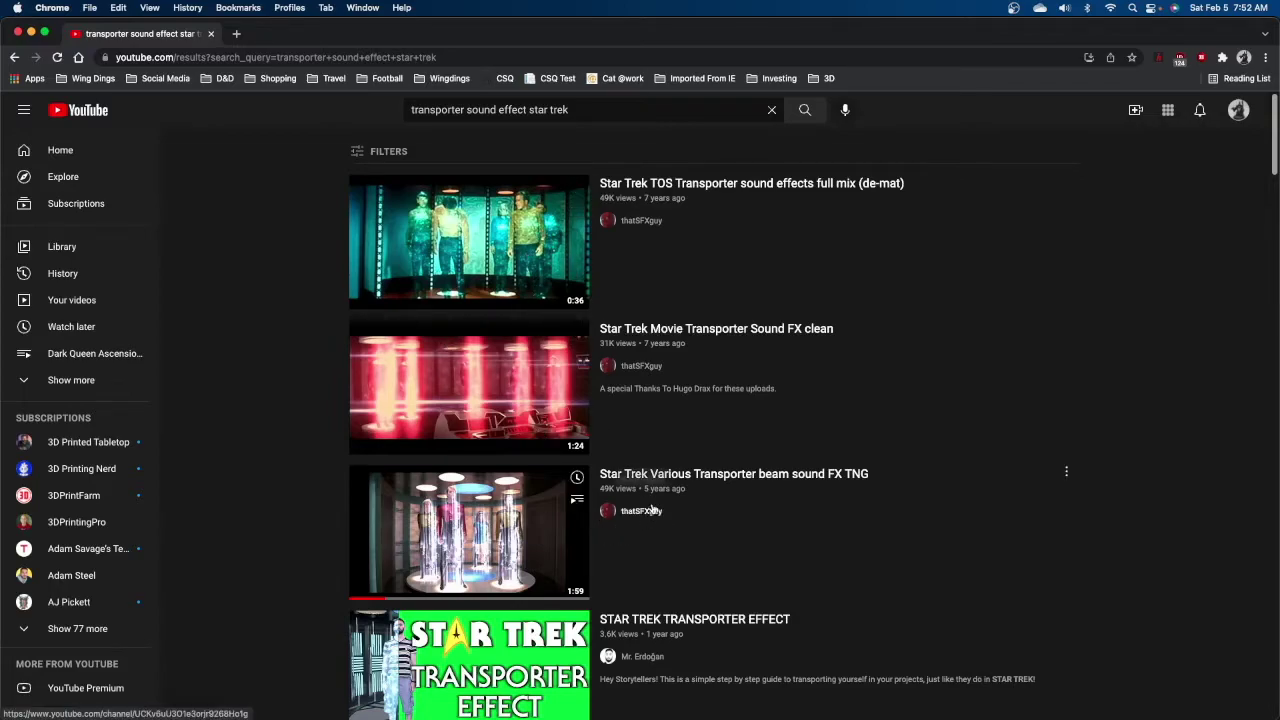
- Open 'Star Trek Various Transporter beam sound FX TNG', rewind it to 0:00, and show its settings
{"action": "left_click", "coordinate": [721, 476]}
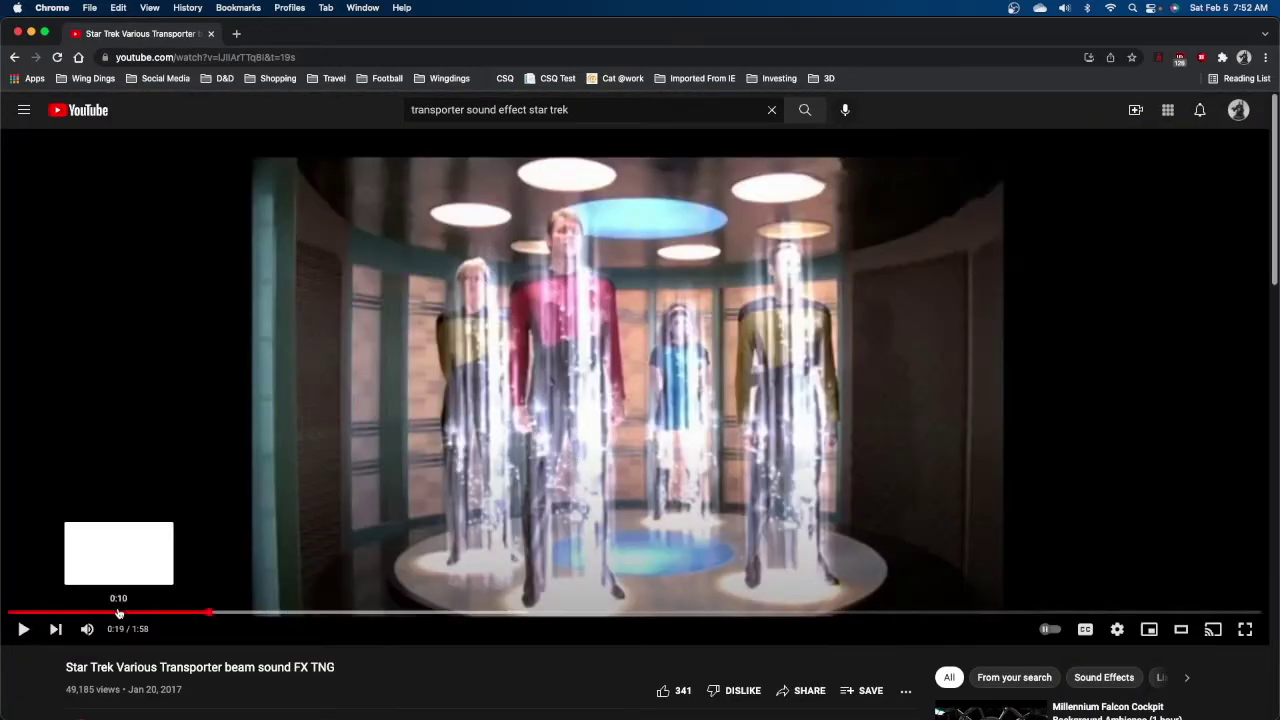
{"action": "left_click", "coordinate": [14, 612]}
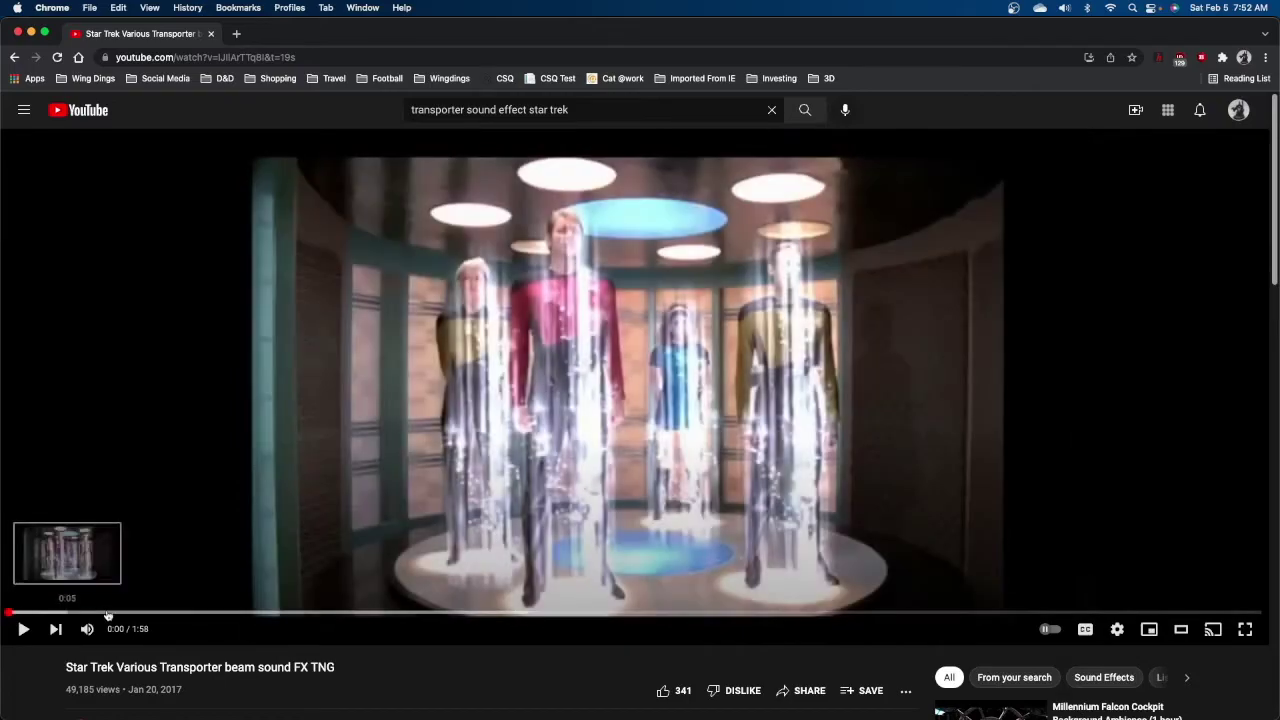
{"action": "left_click", "coordinate": [1117, 629]}
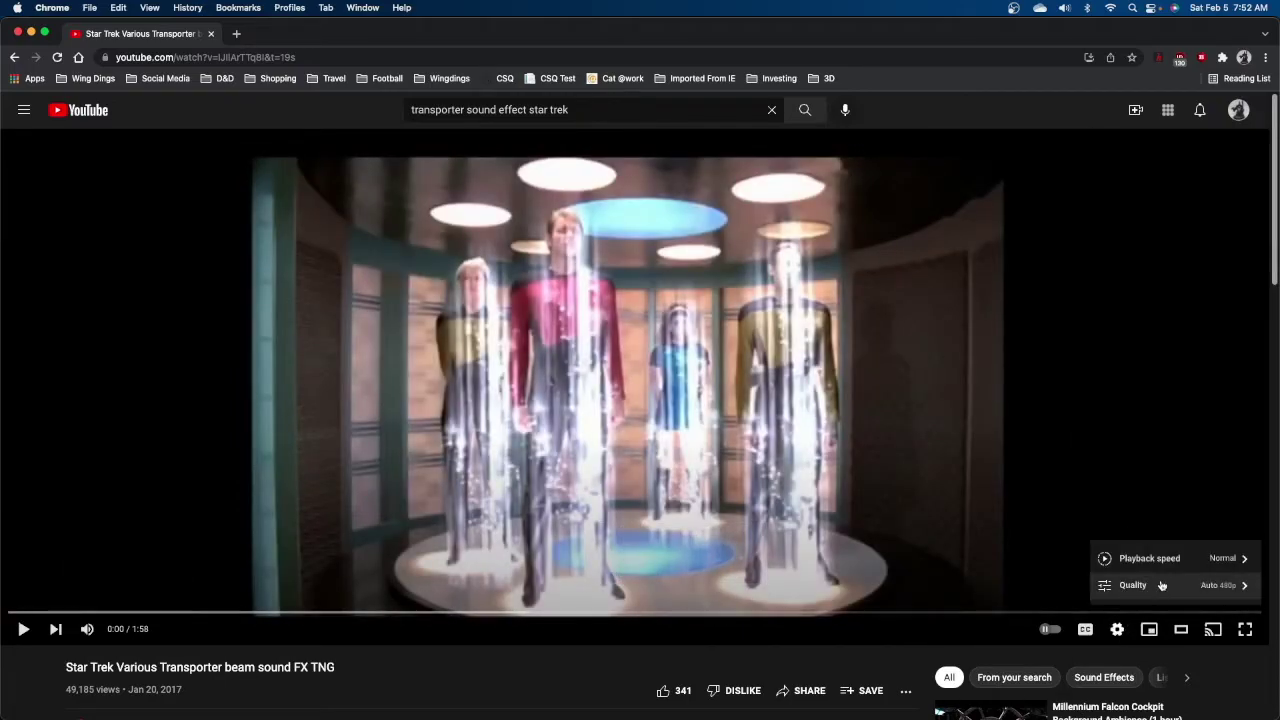